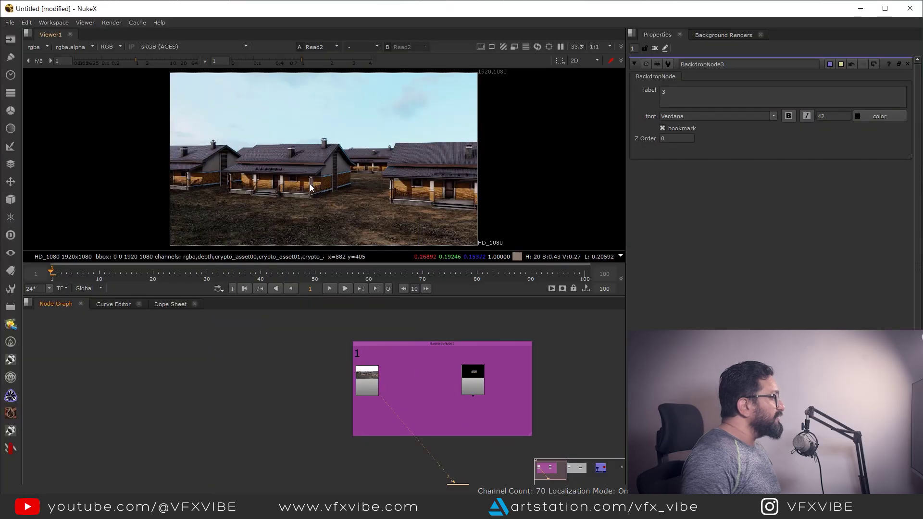
Open the project settings and review the OCIO color management and config options
{"action": "mouse_move", "coordinate": [326, 190]}
{"action": "middle_mouse_down"}
{"action": "mouse_move", "coordinate": [346, 176]}
{"action": "mouse_move", "coordinate": [337, 184]}
{"action": "middle_mouse_up"}
{"action": "middle_click_drag", "start_coordinate": [373, 402], "coordinate": [316, 402]}
{"action": "middle_click_drag", "start_coordinate": [445, 382], "coordinate": [461, 382]}
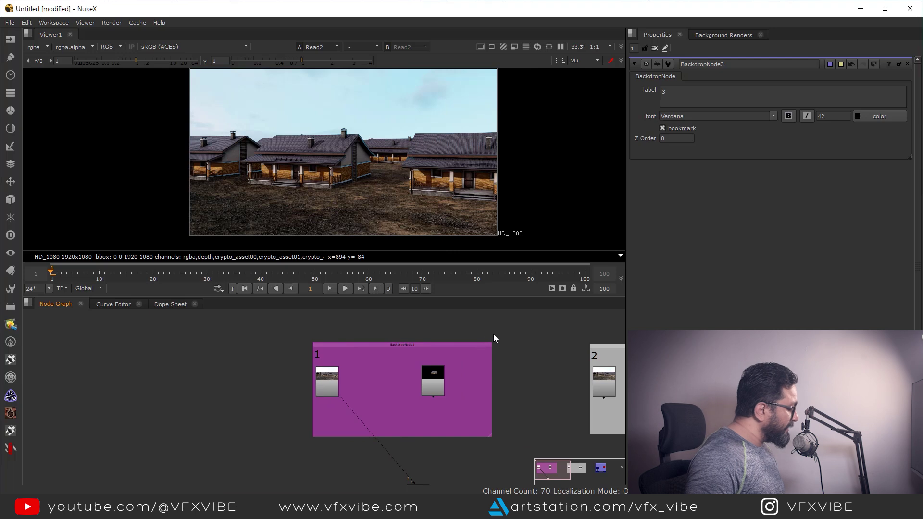
{"action": "key", "text": "s"}
{"action": "left_click", "coordinate": [697, 75]}
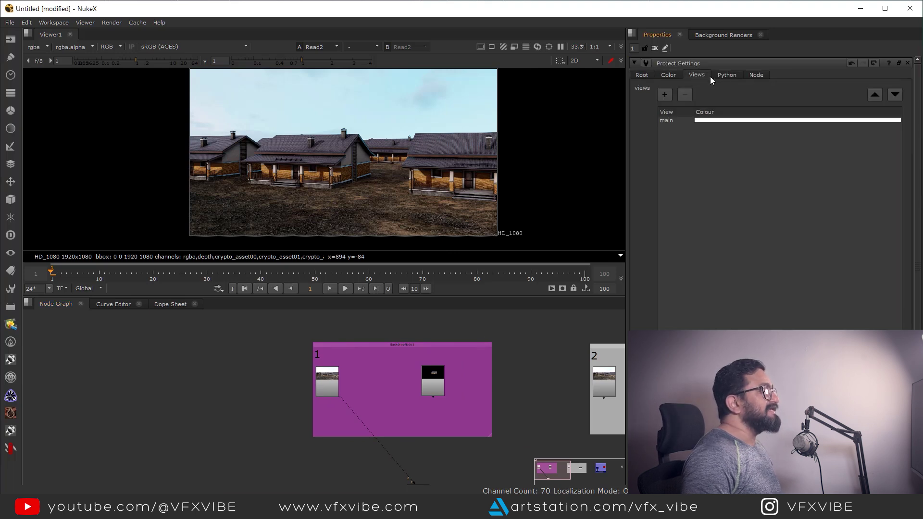
{"action": "left_click", "coordinate": [663, 76]}
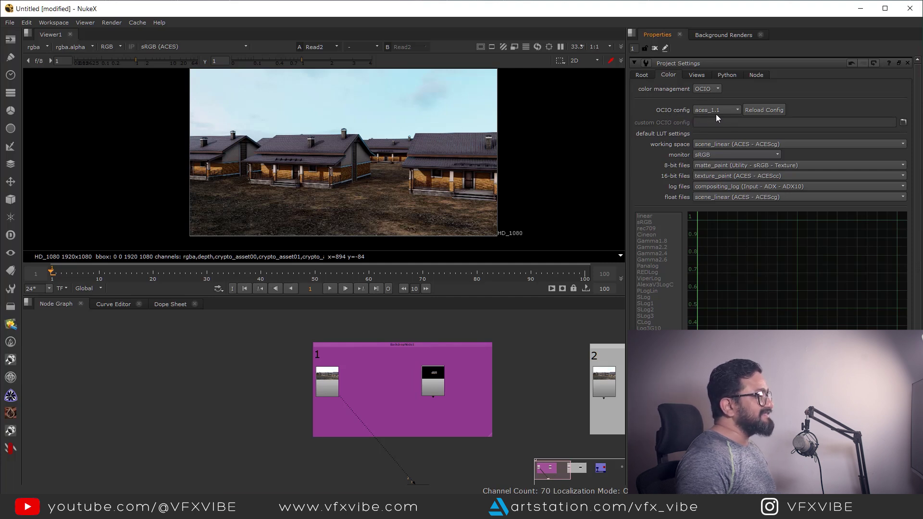
{"action": "mouse_move", "coordinate": [721, 116]}
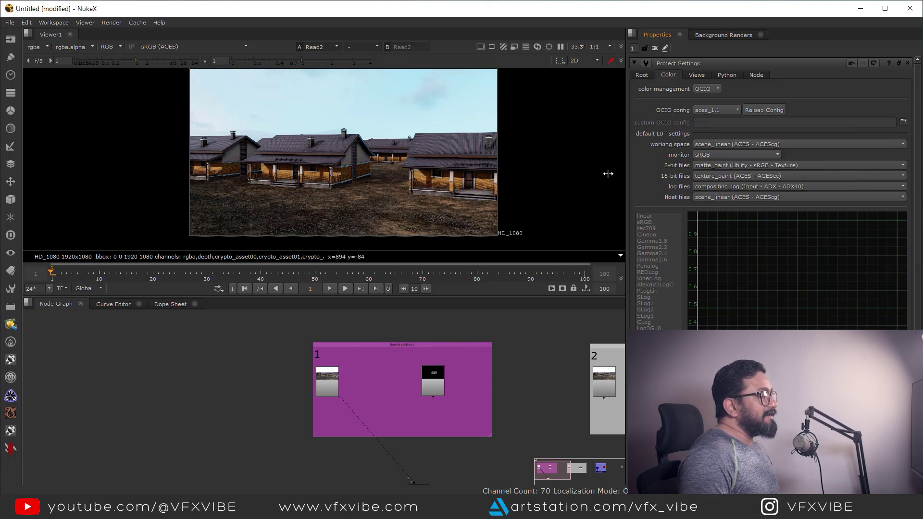
Examine the two Read nodes in backdrop 1 and display Read1 in the viewer
{"action": "middle_click_drag", "start_coordinate": [446, 389], "coordinate": [436, 394]}
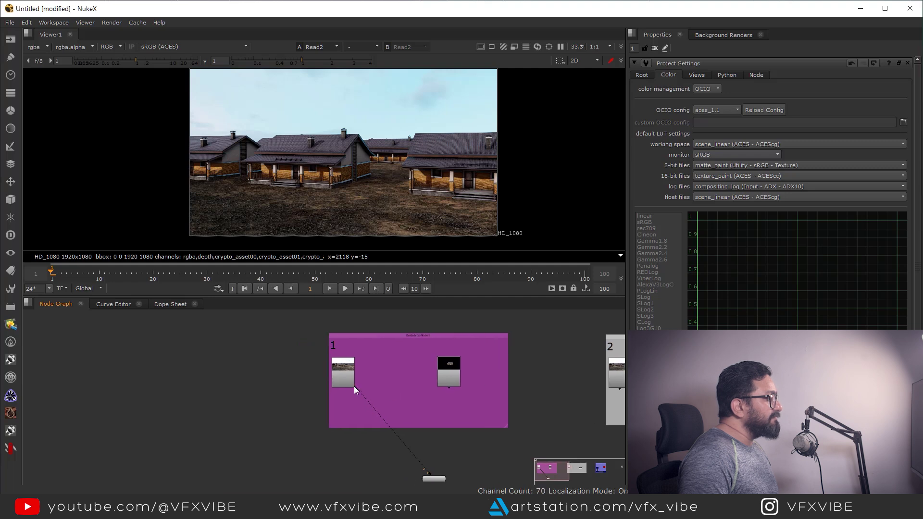
{"action": "scroll", "coordinate": [353, 385], "scroll_direction": "up", "scroll_amount": 5}
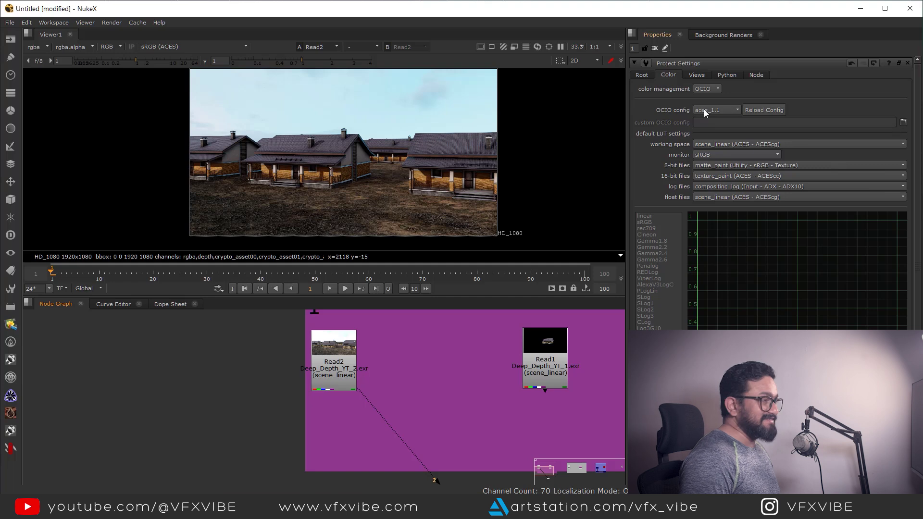
{"action": "scroll", "coordinate": [333, 366], "scroll_direction": "down", "scroll_amount": 4}
{"action": "scroll", "coordinate": [364, 408], "scroll_direction": "up", "scroll_amount": 4}
{"action": "scroll", "coordinate": [332, 404], "scroll_direction": "up", "scroll_amount": 1}
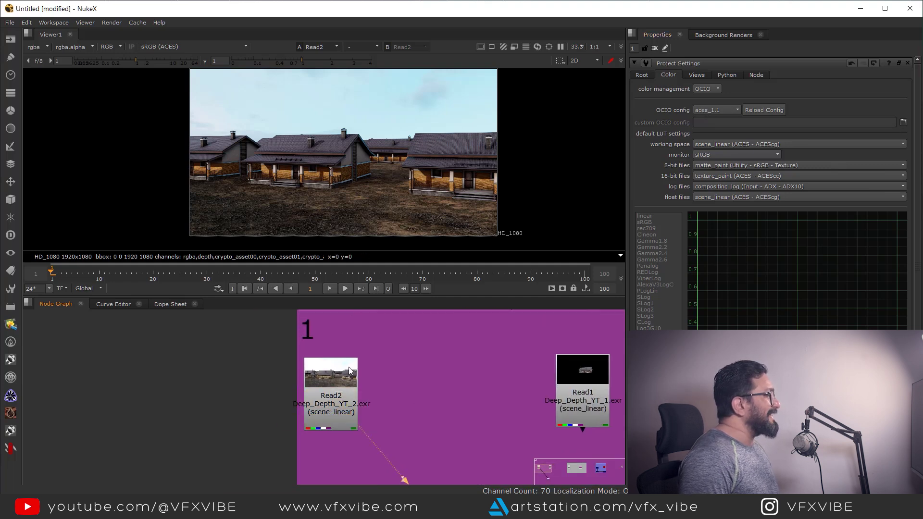
{"action": "scroll", "coordinate": [305, 192], "scroll_direction": "up", "scroll_amount": 5}
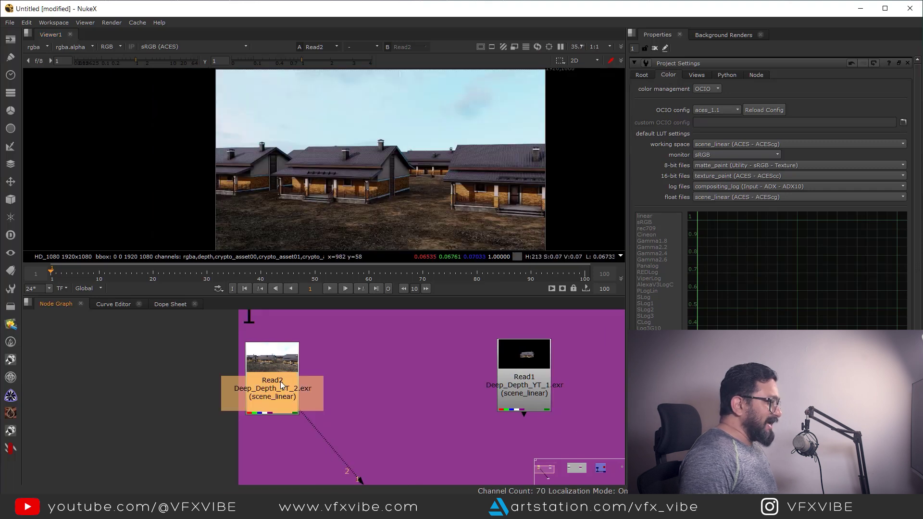
{"action": "left_click", "coordinate": [414, 404]}
{"action": "left_click", "coordinate": [525, 388]}
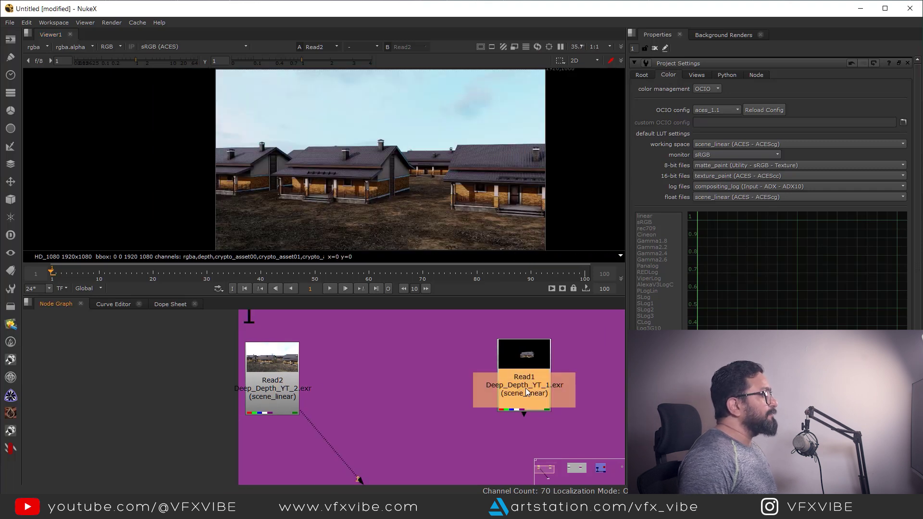
{"action": "key", "text": "1"}
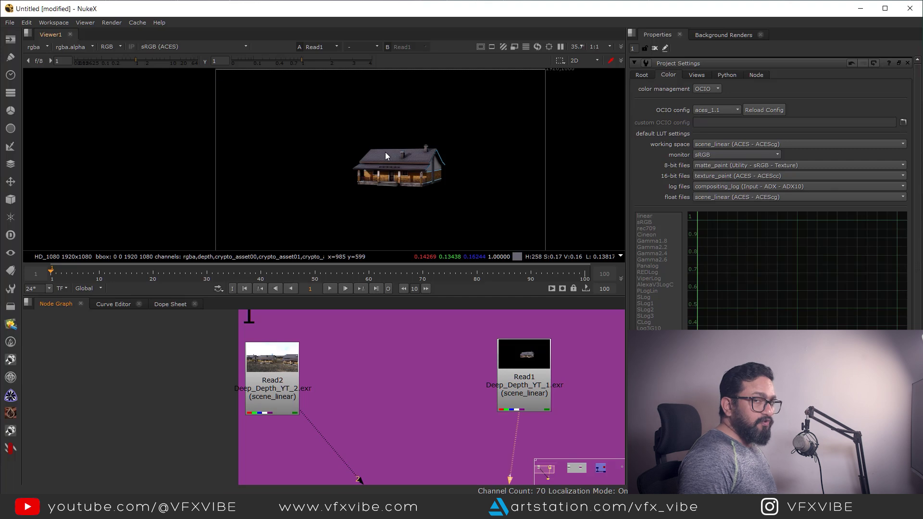
Display the Read2 render of the cottages in the viewer
{"action": "scroll", "coordinate": [345, 400], "scroll_direction": "down", "scroll_amount": 3}
{"action": "scroll", "coordinate": [340, 377], "scroll_direction": "up", "scroll_amount": 3}
{"action": "left_click", "coordinate": [331, 374]}
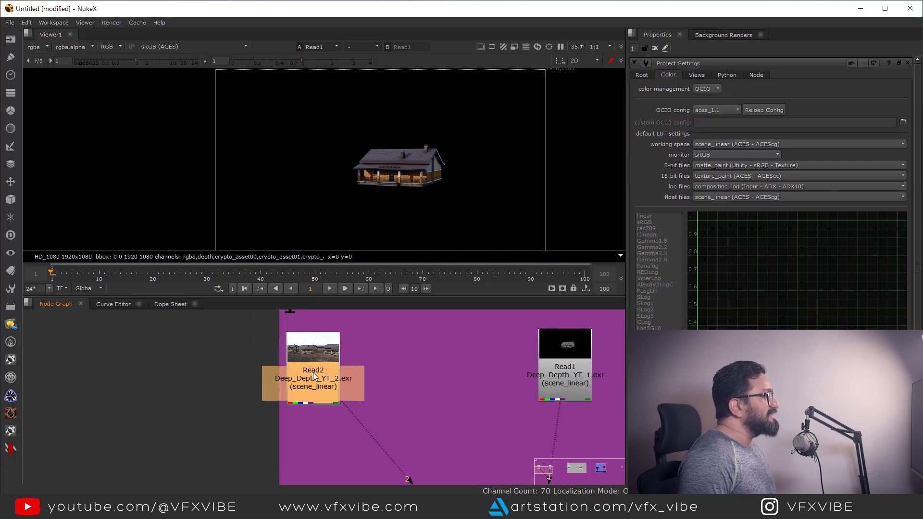
{"action": "key", "text": "1"}
{"action": "mouse_move", "coordinate": [386, 385]}
{"action": "middle_mouse_down"}
{"action": "mouse_move", "coordinate": [380, 362]}
{"action": "mouse_move", "coordinate": [384, 379]}
{"action": "middle_mouse_up"}
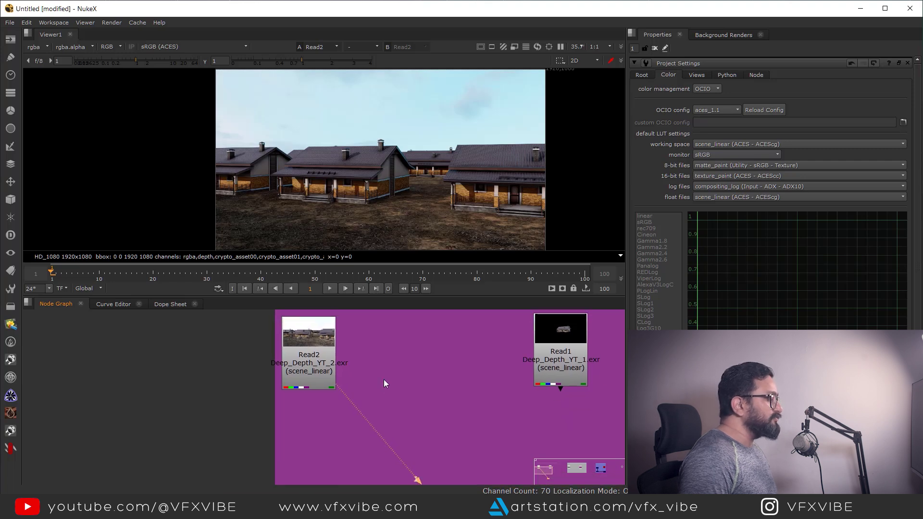
Add a Merge node between Read2 and Read1 in backdrop 1 and inspect its A and B inputs
{"action": "left_click", "coordinate": [411, 429]}
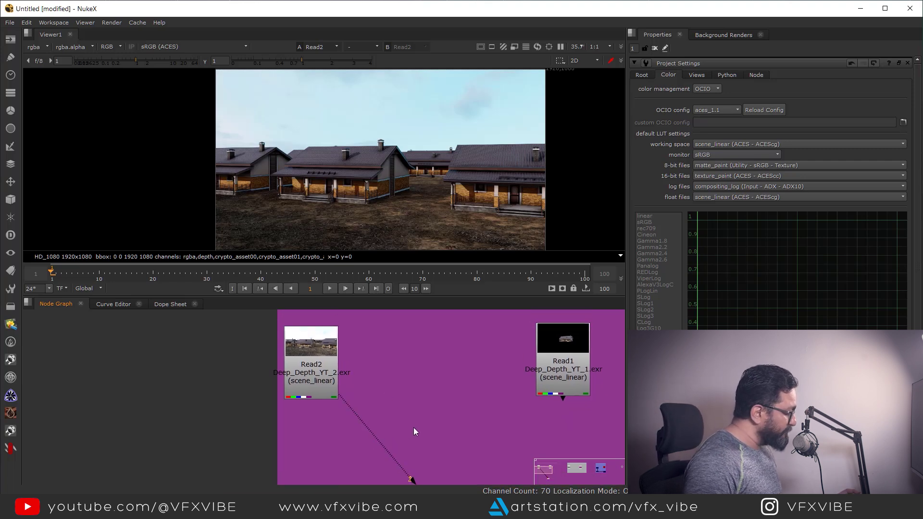
{"action": "key", "text": "m"}
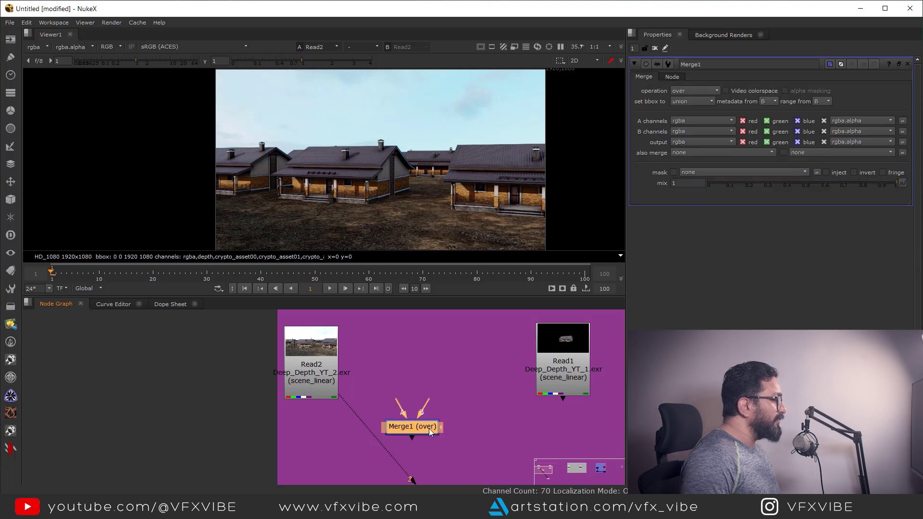
{"action": "left_click_drag", "start_coordinate": [382, 428], "coordinate": [437, 440]}
{"action": "scroll", "coordinate": [441, 438], "scroll_direction": "up", "scroll_amount": 3}
{"action": "scroll", "coordinate": [447, 423], "scroll_direction": "down", "scroll_amount": 4}
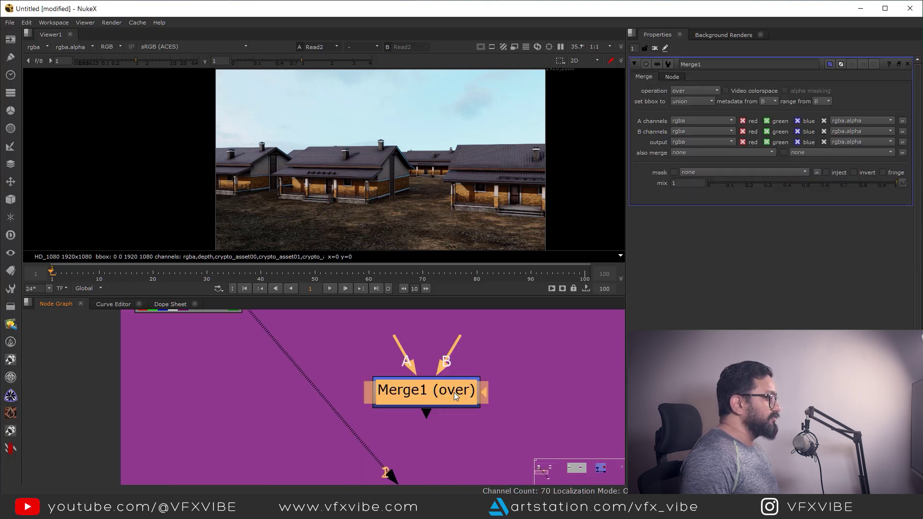
{"action": "left_click", "coordinate": [382, 364]}
{"action": "left_click_drag", "start_coordinate": [381, 364], "coordinate": [494, 449]}
{"action": "middle_click_drag", "start_coordinate": [459, 402], "coordinate": [459, 424]}
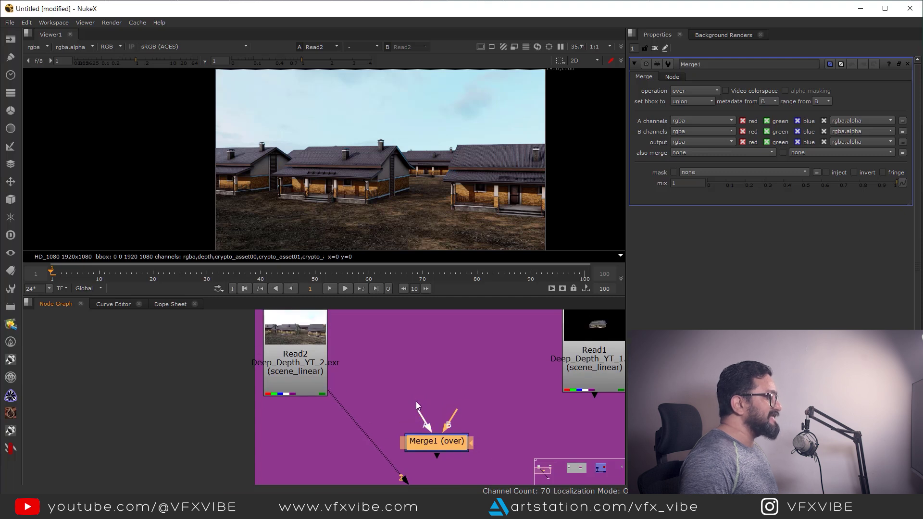
Connect the Merge node's B input to Read2 and place the Merge directly below Read2
{"action": "scroll", "coordinate": [470, 422], "scroll_direction": "down", "scroll_amount": 2}
{"action": "left_click", "coordinate": [459, 419]}
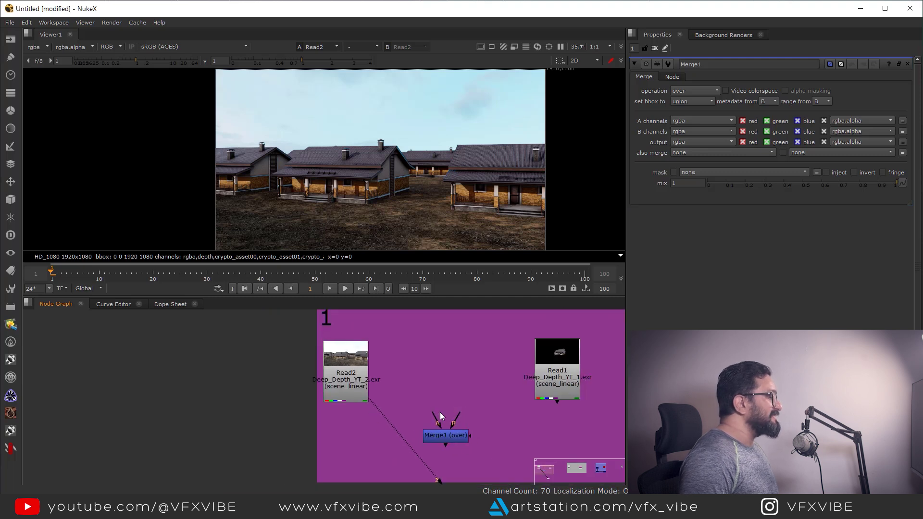
{"action": "left_click_drag", "start_coordinate": [455, 421], "coordinate": [347, 373]}
{"action": "left_click_drag", "start_coordinate": [431, 440], "coordinate": [341, 468]}
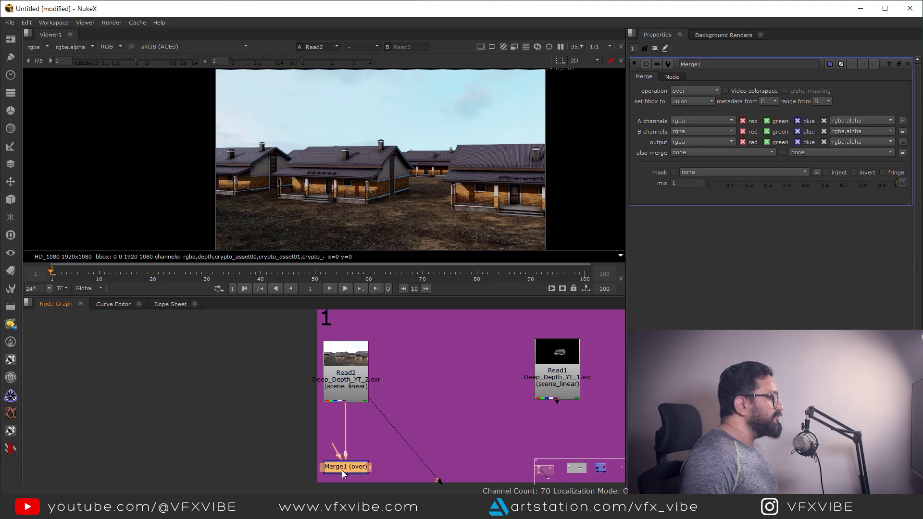
Connect the Merge node's A input to Read1 and bend the connection with a dot directly beneath Read1
{"action": "middle_click_drag", "start_coordinate": [376, 455], "coordinate": [371, 423]}
{"action": "scroll", "coordinate": [371, 423], "scroll_direction": "down", "scroll_amount": 2}
{"action": "left_click_drag", "start_coordinate": [456, 382], "coordinate": [496, 364]}
{"action": "left_click_drag", "start_coordinate": [421, 400], "coordinate": [503, 434], "text": "ctrl"}
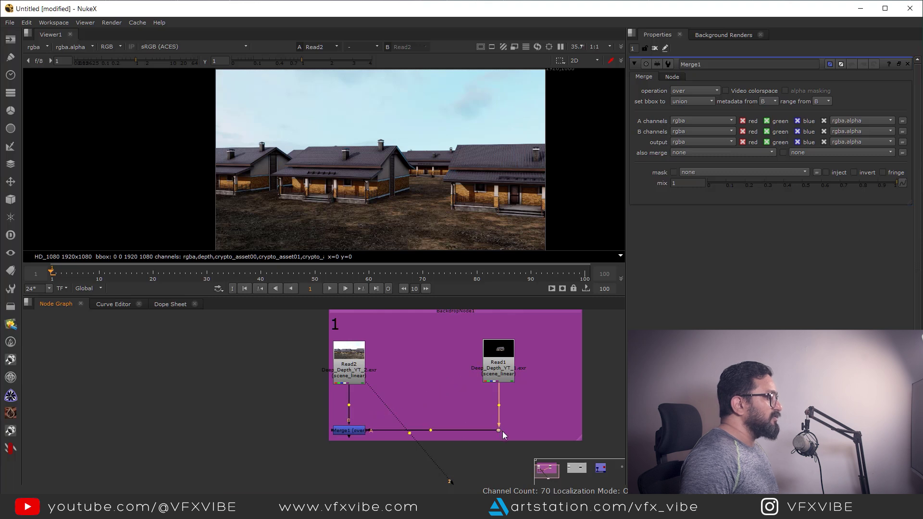
Display the Merge1 result in the viewer and examine the overlapping cottages and the available merge operations
{"action": "left_click", "coordinate": [359, 435]}
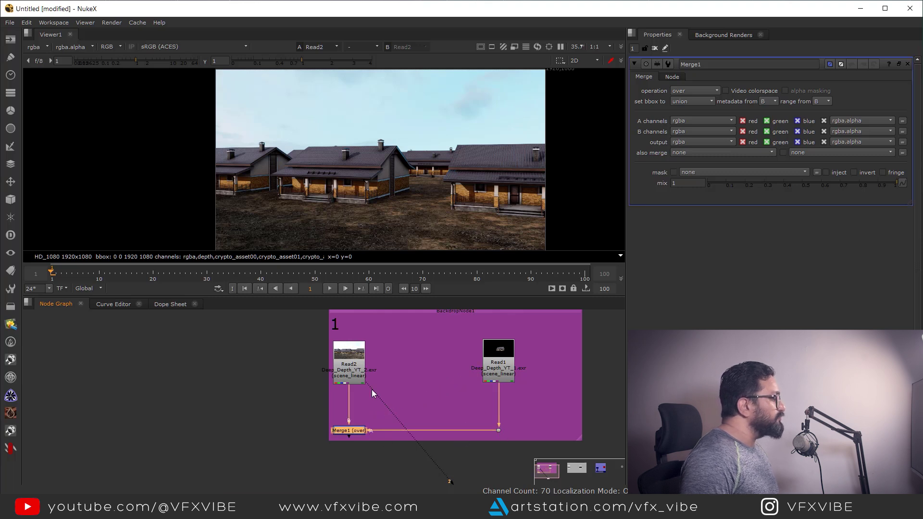
{"action": "key", "text": "1"}
{"action": "scroll", "coordinate": [408, 193], "scroll_direction": "up", "scroll_amount": 4}
{"action": "middle_click_drag", "start_coordinate": [408, 193], "coordinate": [436, 224]}
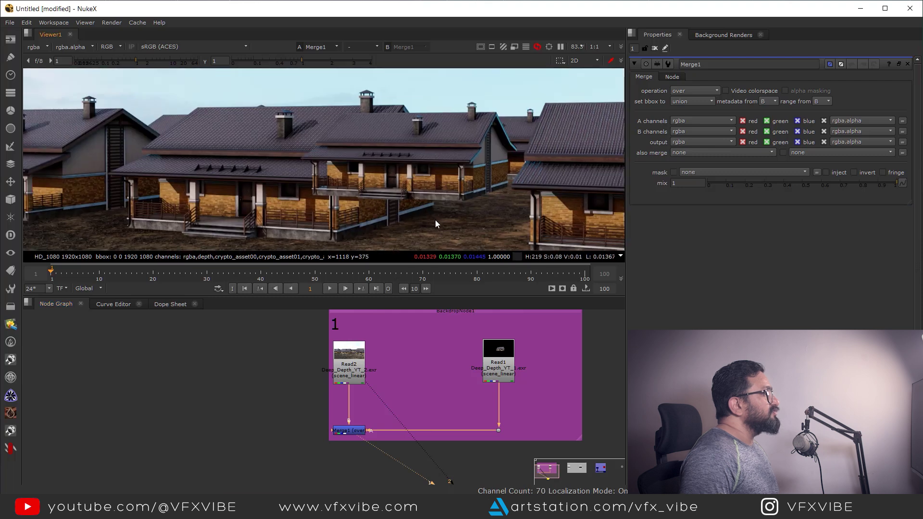
{"action": "left_click_drag", "start_coordinate": [243, 94], "coordinate": [546, 237], "text": "ctrl+shift"}
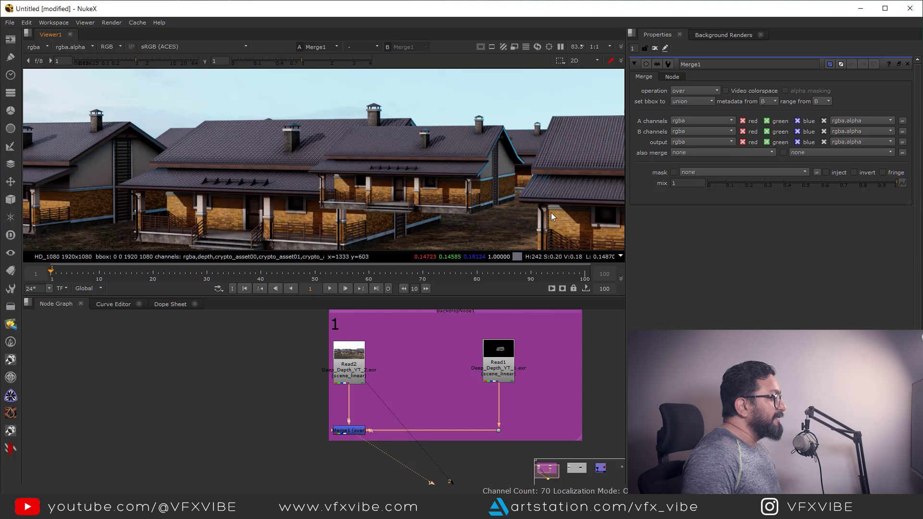
{"action": "left_click", "coordinate": [349, 430]}
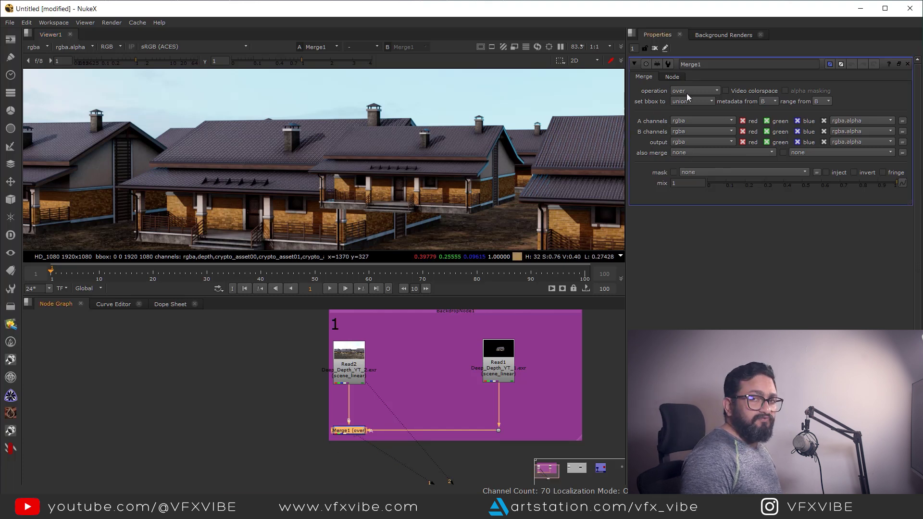
{"action": "mouse_move", "coordinate": [688, 97]}
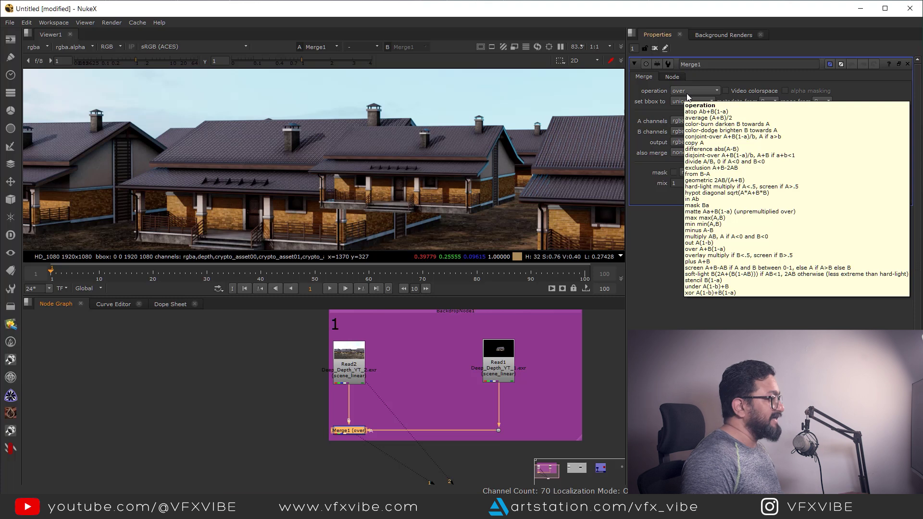
Display Read2 in the viewer and move its node higher above the Merge node
{"action": "mouse_move", "coordinate": [364, 167]}
{"action": "middle_mouse_down"}
{"action": "mouse_move", "coordinate": [344, 168]}
{"action": "mouse_move", "coordinate": [379, 164]}
{"action": "middle_mouse_up"}
{"action": "left_click", "coordinate": [357, 369]}
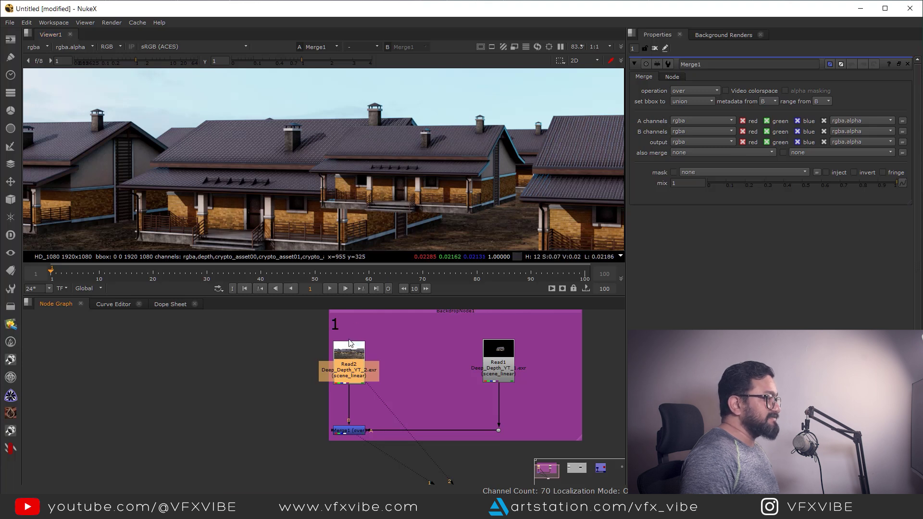
{"action": "key", "text": "1"}
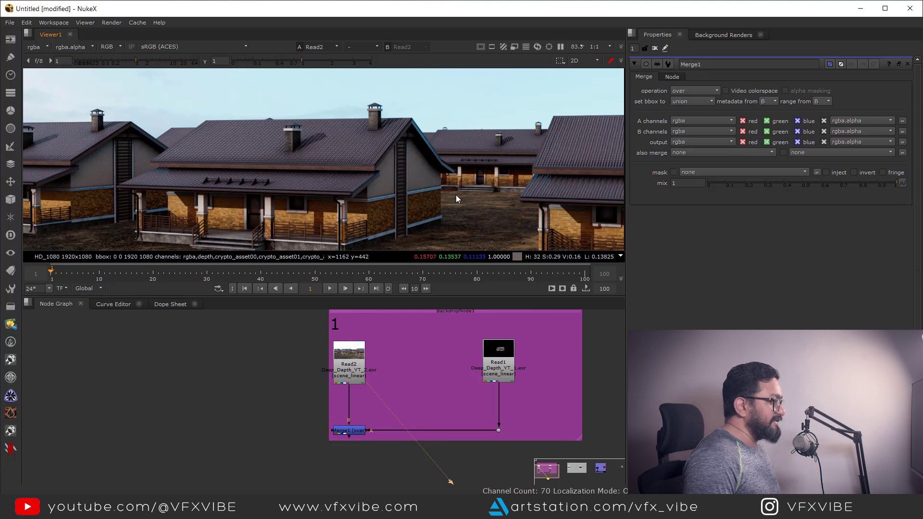
{"action": "left_click_drag", "start_coordinate": [349, 377], "coordinate": [349, 349]}
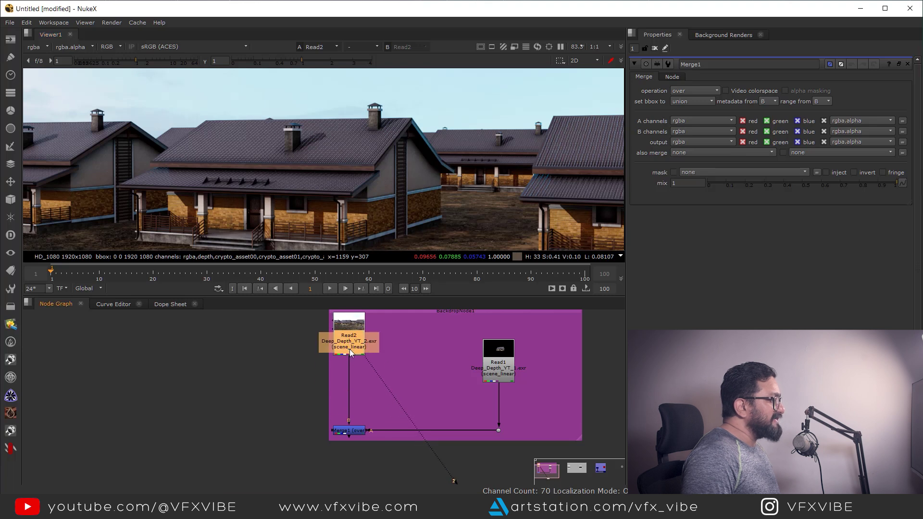
Add a Cryptomatte node, connect it to Read2 and display it in the viewer
{"action": "mouse_move", "coordinate": [390, 367]}
{"action": "middle_mouse_down"}
{"action": "mouse_move", "coordinate": [396, 383]}
{"action": "mouse_move", "coordinate": [398, 371]}
{"action": "middle_mouse_up"}
{"action": "left_click", "coordinate": [411, 376]}
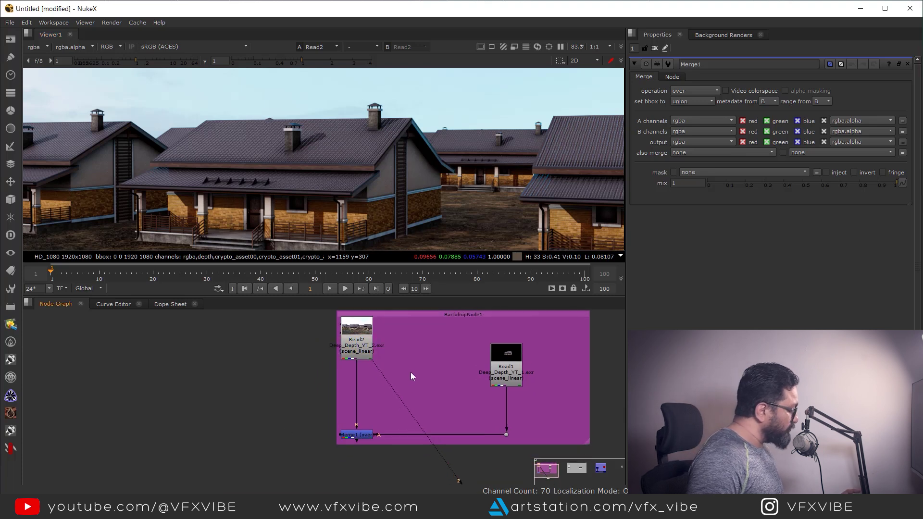
{"action": "key", "text": "Tab"}
{"action": "type", "text": "crypto"}
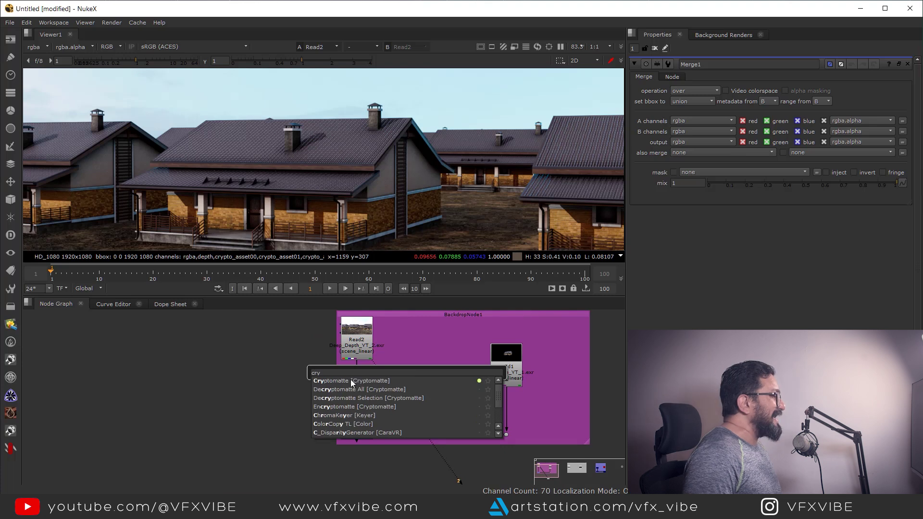
{"action": "key", "text": "Return"}
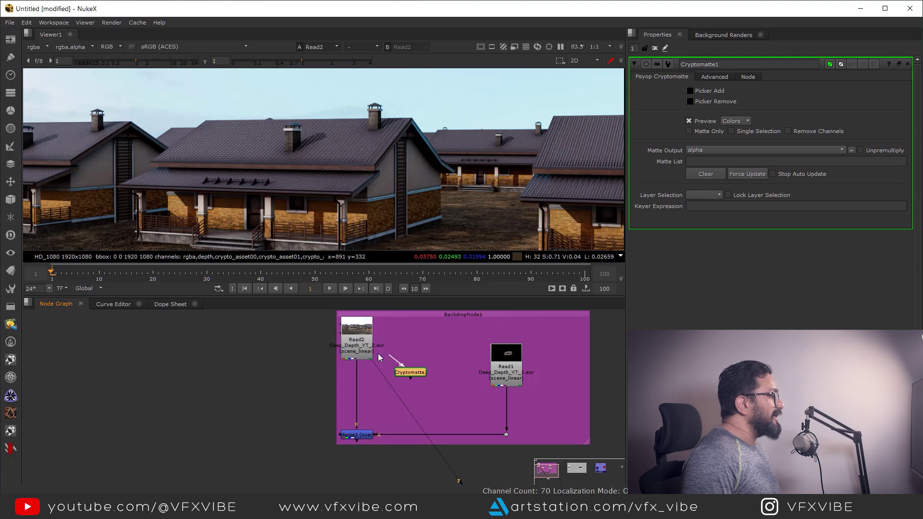
{"action": "left_click_drag", "start_coordinate": [415, 375], "coordinate": [414, 384]}
{"action": "key", "text": "1"}
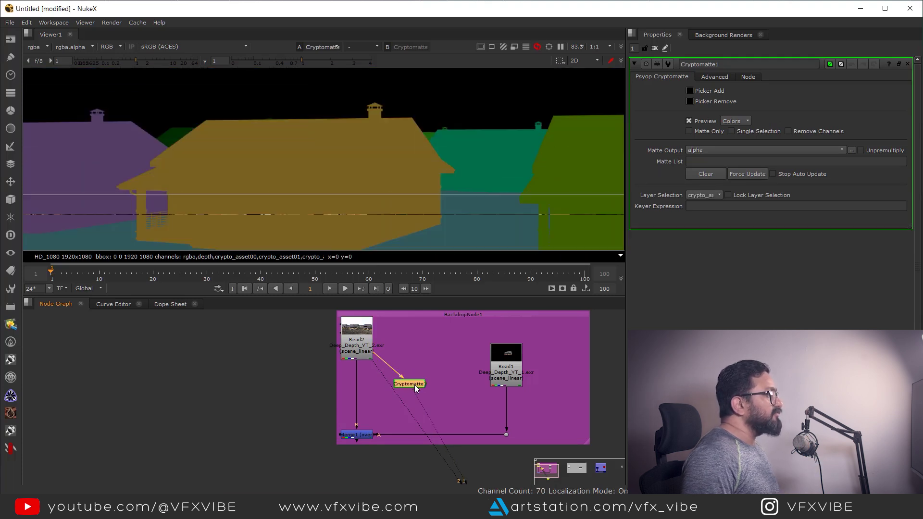
Pick the large central cottage as the Cryptomatte matte and check its alpha channel
{"action": "left_click", "coordinate": [690, 91]}
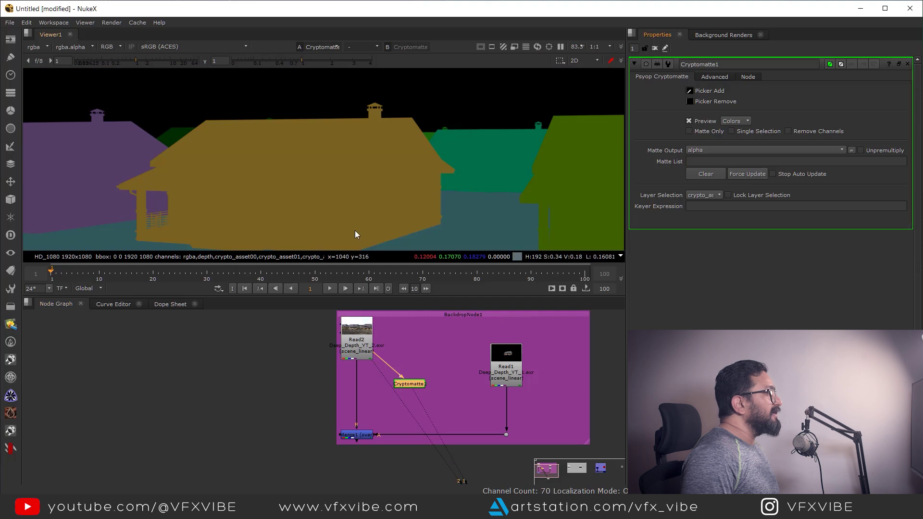
{"action": "left_click", "coordinate": [332, 170], "text": "ctrl"}
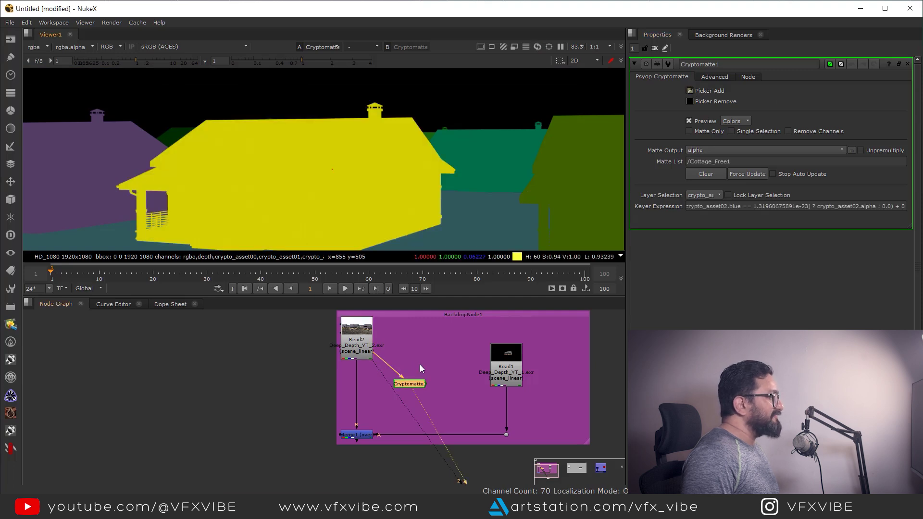
{"action": "scroll", "coordinate": [226, 149], "scroll_direction": "down", "scroll_amount": 2}
{"action": "key", "text": "a"}
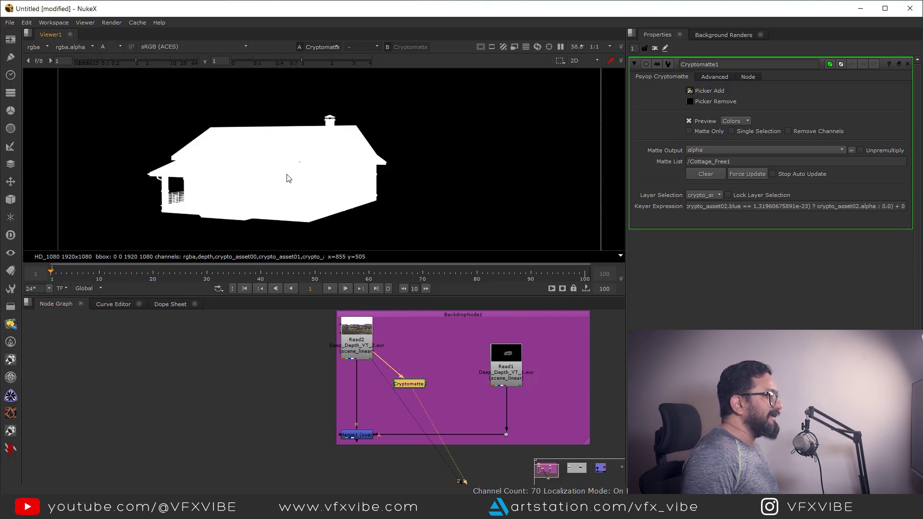
{"action": "key", "text": "a"}
{"action": "middle_click_drag", "start_coordinate": [443, 387], "coordinate": [429, 373]}
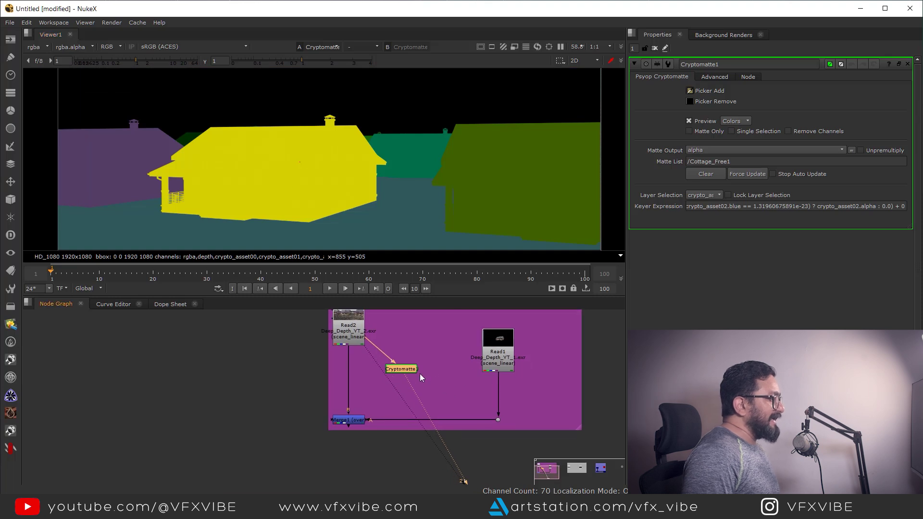
Add a Merge node below Read1 with Cryptomatte1 as its A input and display it in the viewer
{"action": "left_click", "coordinate": [454, 383]}
{"action": "left_click_drag", "start_coordinate": [493, 362], "coordinate": [492, 352]}
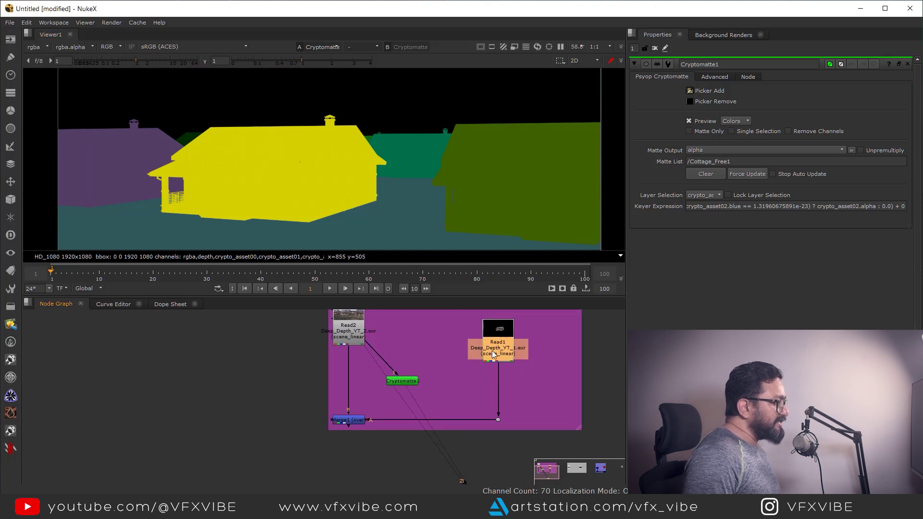
{"action": "key", "text": "m"}
{"action": "left_click_drag", "start_coordinate": [532, 387], "coordinate": [399, 391]}
{"action": "left_click", "coordinate": [510, 391]}
{"action": "key", "text": "1"}
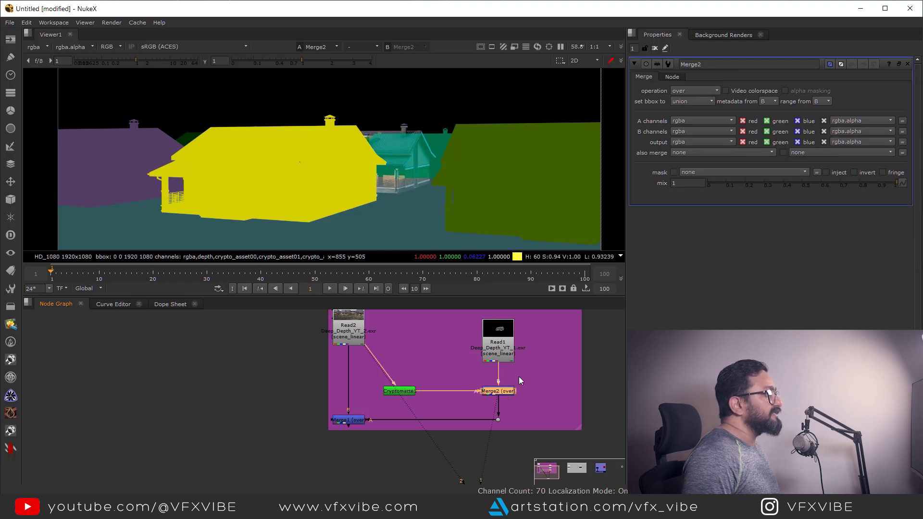
Set the Merge2 operation to stencil and check the cutout on the separately rendered cottage
{"action": "left_click", "coordinate": [682, 91]}
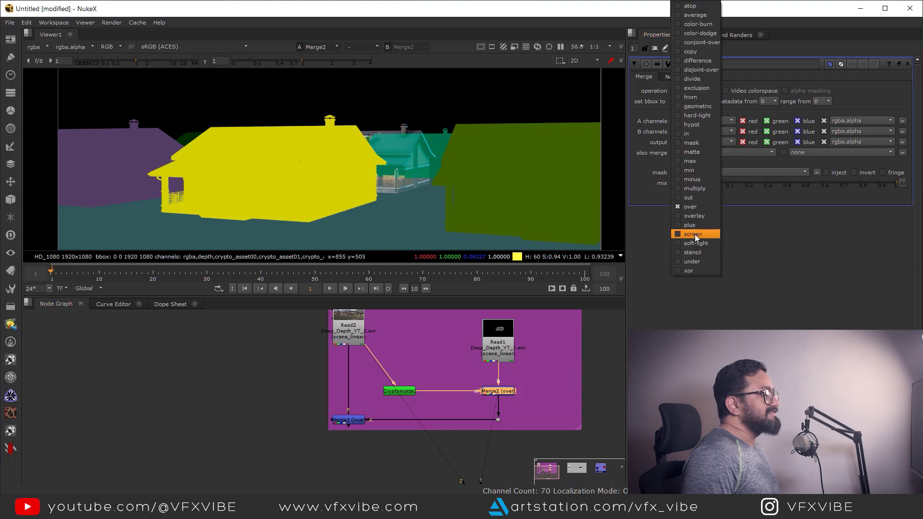
{"action": "left_click", "coordinate": [693, 253]}
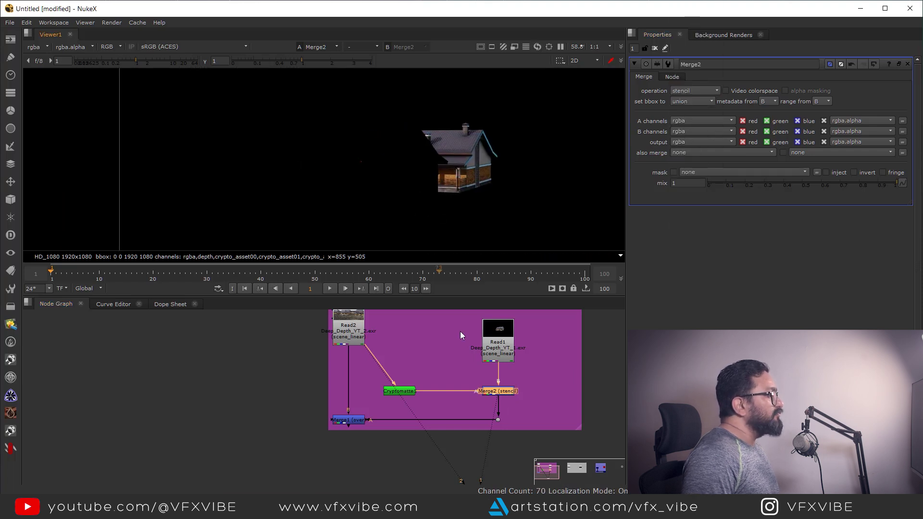
{"action": "scroll", "coordinate": [447, 168], "scroll_direction": "up", "scroll_amount": 4}
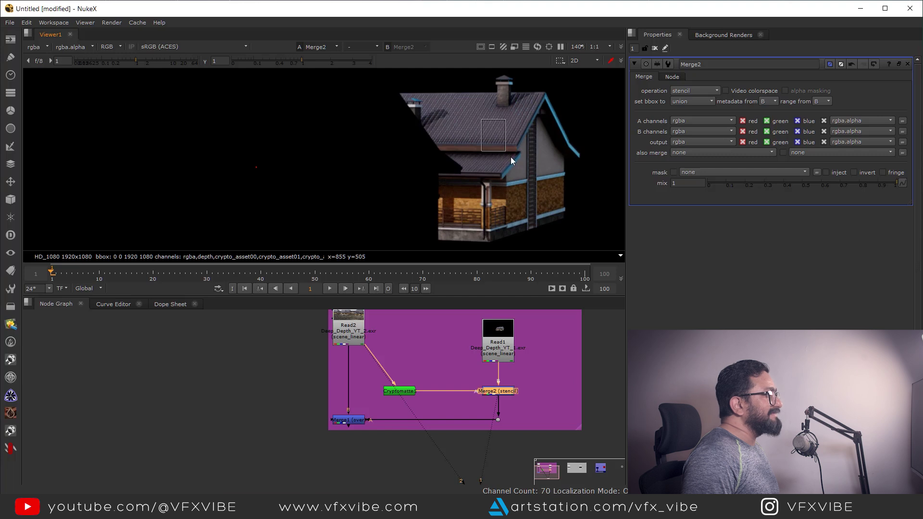
{"action": "scroll", "coordinate": [406, 118], "scroll_direction": "down", "scroll_amount": 2}
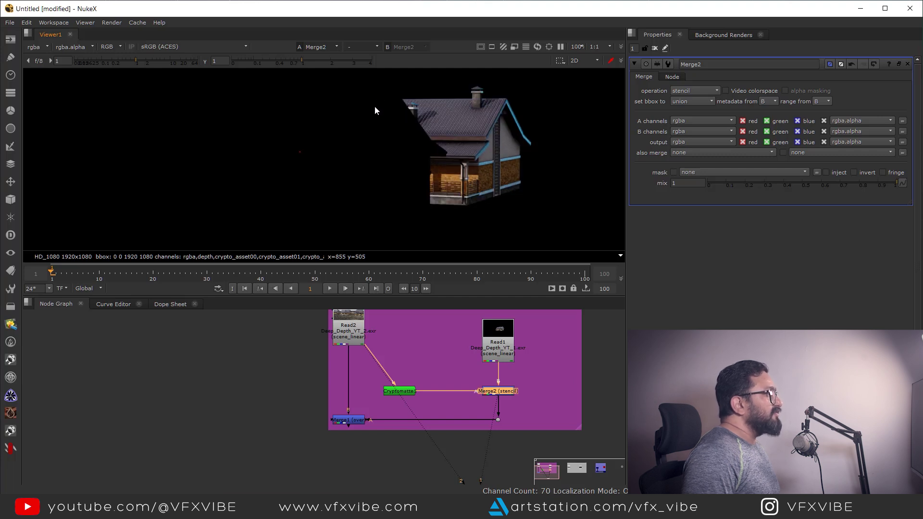
{"action": "left_click_drag", "start_coordinate": [364, 127], "coordinate": [445, 221]}
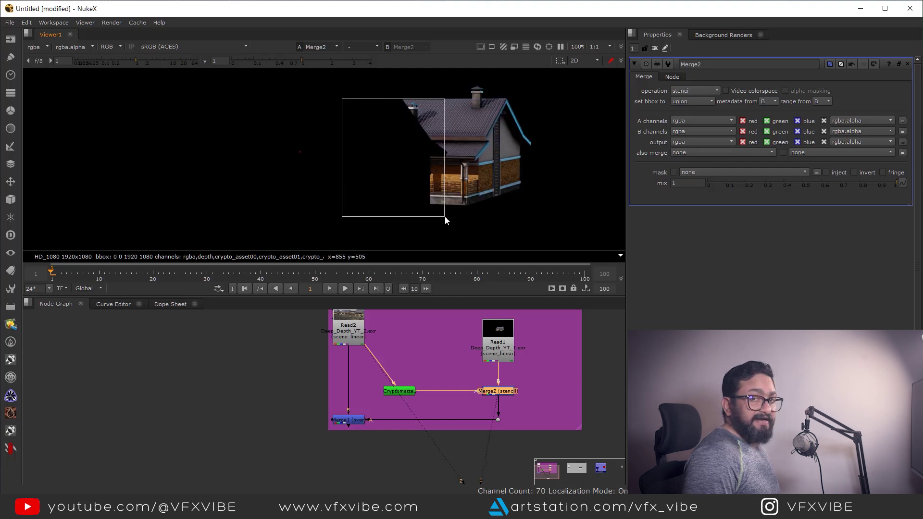
Display the Merge1 composite and examine the edge where the central cottage overlaps the added one
{"action": "scroll", "coordinate": [375, 357], "scroll_direction": "down", "scroll_amount": 2}
{"action": "left_click", "coordinate": [361, 402]}
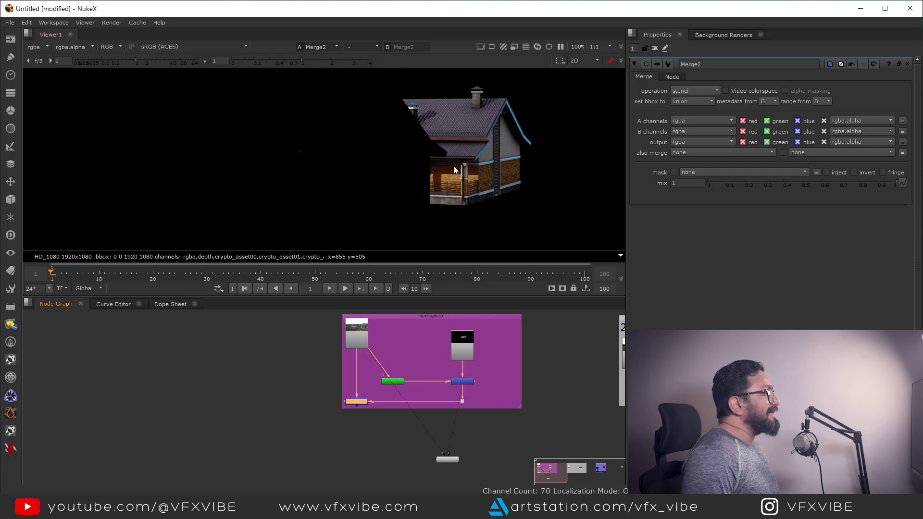
{"action": "key", "text": "1"}
{"action": "scroll", "coordinate": [432, 192], "scroll_direction": "down", "scroll_amount": 5}
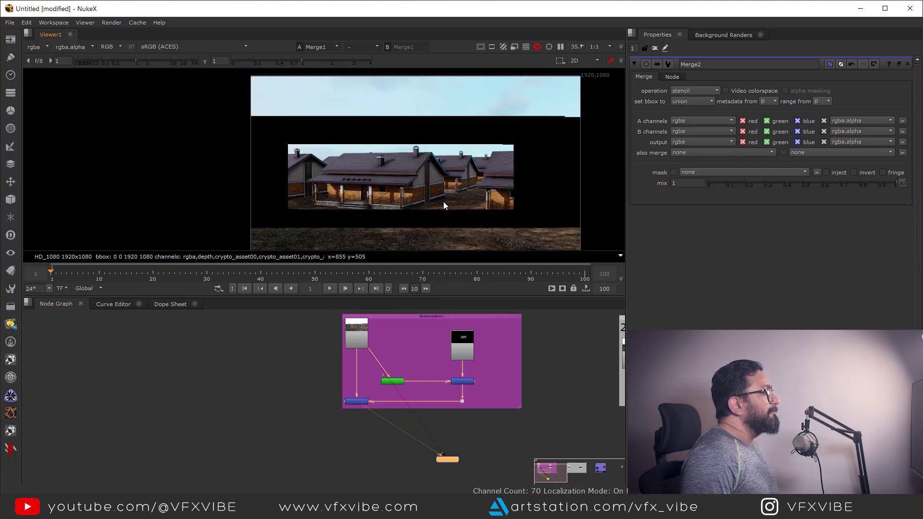
{"action": "scroll", "coordinate": [432, 199], "scroll_direction": "up", "scroll_amount": 3}
{"action": "left_click_drag", "start_coordinate": [364, 136], "coordinate": [391, 178]}
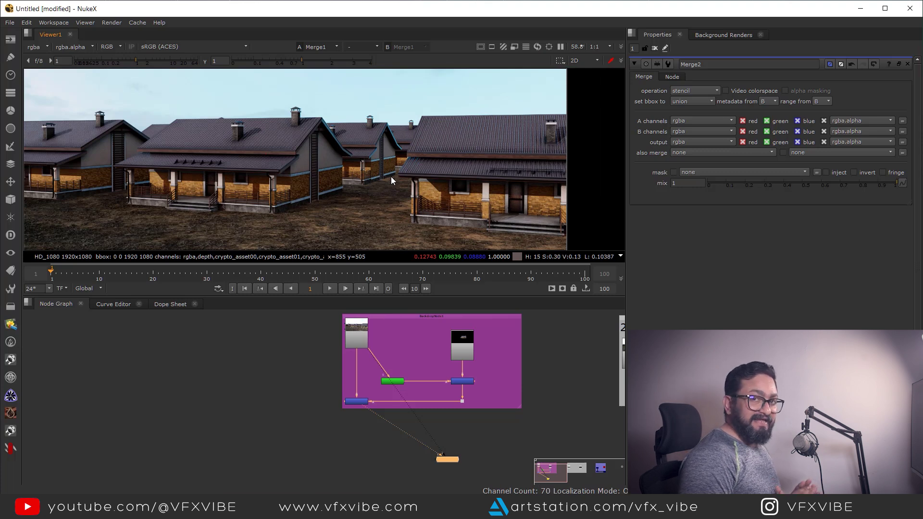
{"action": "scroll", "coordinate": [344, 165], "scroll_direction": "up", "scroll_amount": 10}
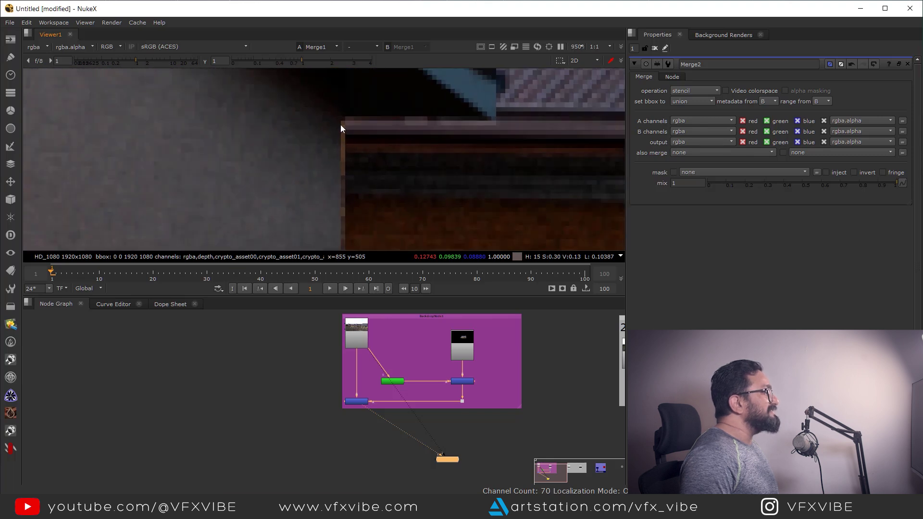
{"action": "scroll", "coordinate": [344, 193], "scroll_direction": "down", "scroll_amount": 3}
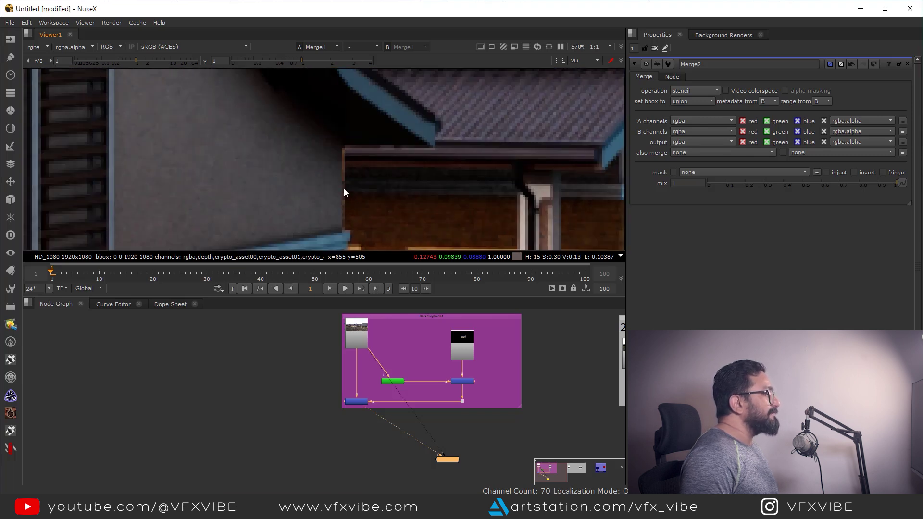
Display Cryptomatte1 and inspect the central cottage's matte edge in the alpha channel and in color
{"action": "scroll", "coordinate": [393, 386], "scroll_direction": "up", "scroll_amount": 3}
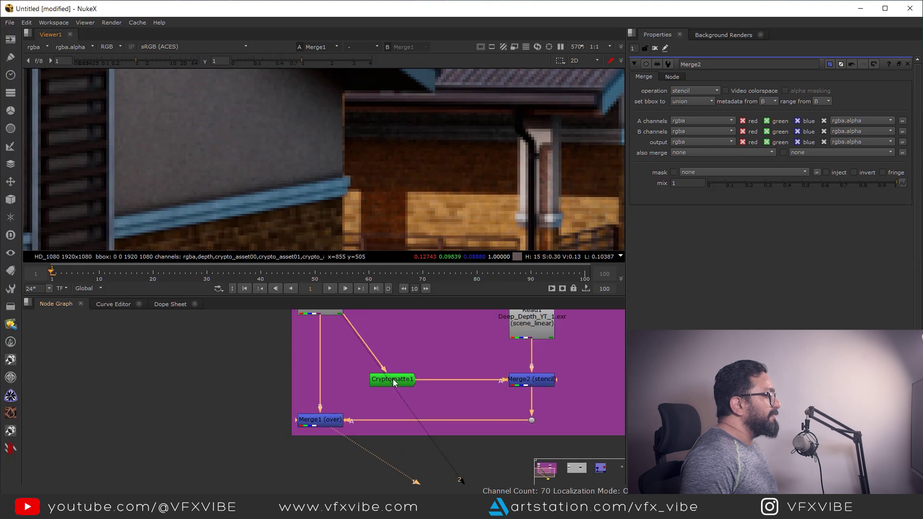
{"action": "left_click", "coordinate": [396, 382]}
{"action": "key", "text": "1"}
{"action": "key", "text": "a"}
{"action": "scroll", "coordinate": [380, 185], "scroll_direction": "up", "scroll_amount": 4}
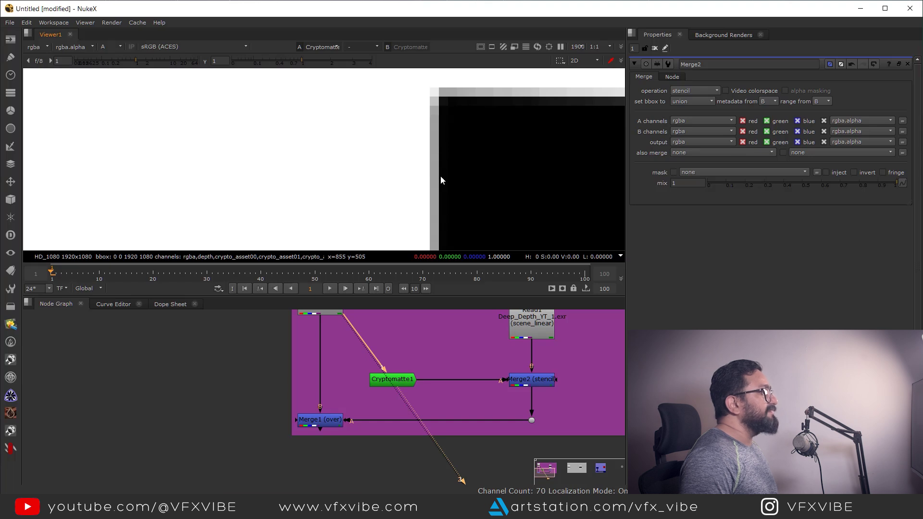
{"action": "scroll", "coordinate": [437, 233], "scroll_direction": "down", "scroll_amount": 3}
{"action": "middle_click_drag", "start_coordinate": [437, 233], "coordinate": [420, 106]}
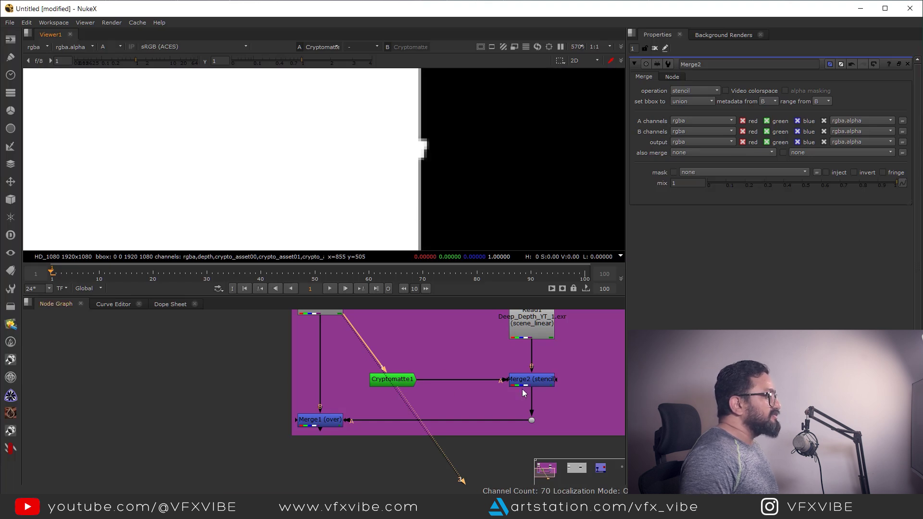
{"action": "middle_click_drag", "start_coordinate": [524, 393], "coordinate": [507, 427]}
{"action": "key", "text": "a"}
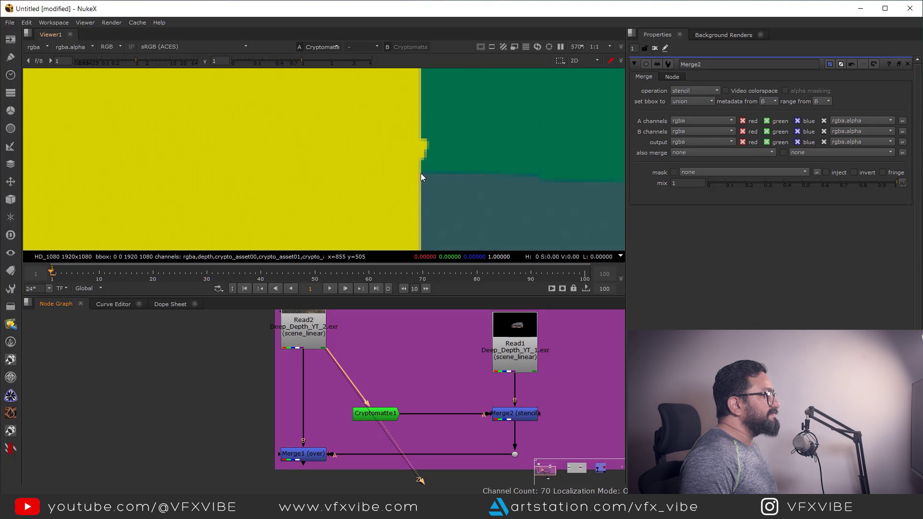
Display the stencilled Merge2 result and inspect the pixels along its cut edge
{"action": "left_click", "coordinate": [502, 416]}
{"action": "key", "text": "1"}
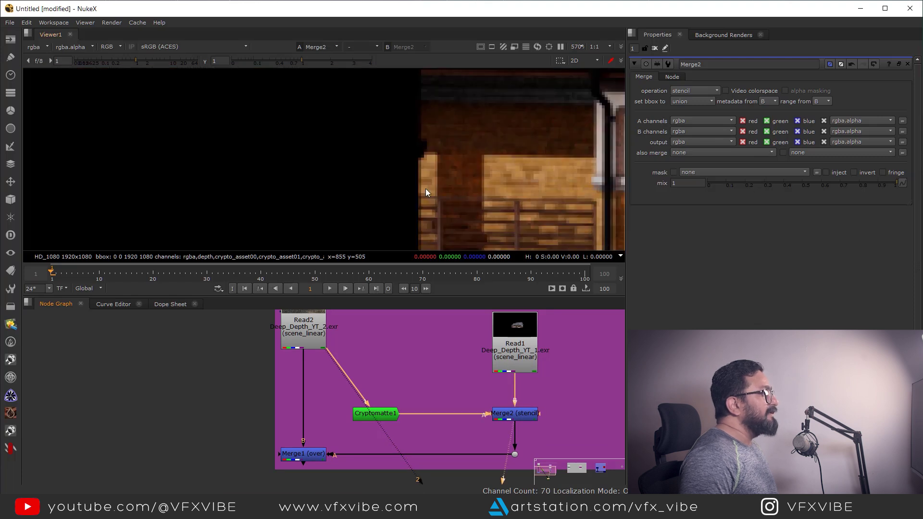
{"action": "scroll", "coordinate": [416, 169], "scroll_direction": "up", "scroll_amount": 2}
{"action": "scroll", "coordinate": [416, 169], "scroll_direction": "up", "scroll_amount": 4}
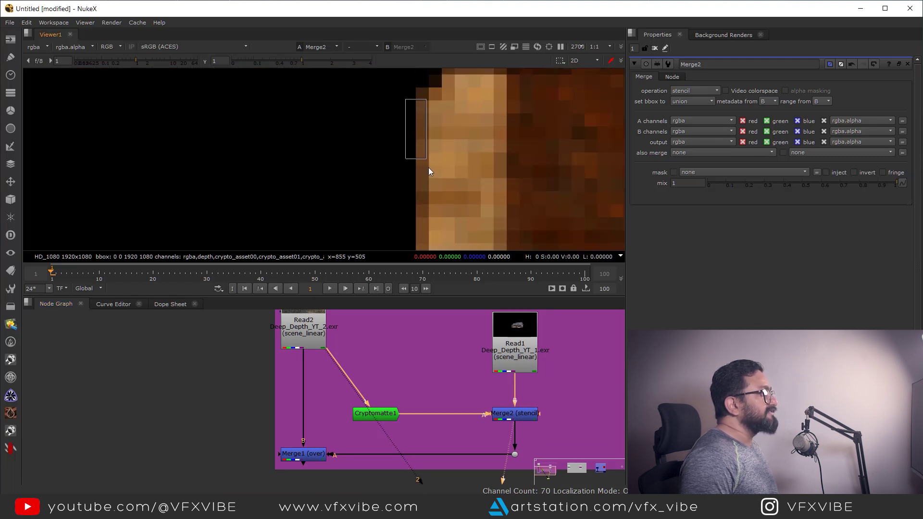
Display Merge1 again and examine the fringe along the central cottage's wall, then the whole composite
{"action": "middle_click_drag", "start_coordinate": [392, 436], "coordinate": [401, 388]}
{"action": "left_click", "coordinate": [330, 411]}
{"action": "key", "text": "1"}
{"action": "scroll", "coordinate": [433, 165], "scroll_direction": "down", "scroll_amount": 7}
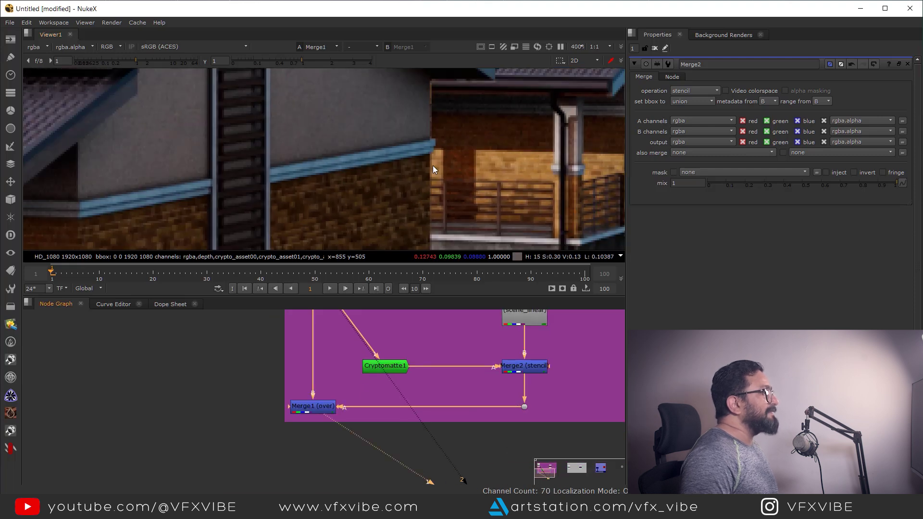
{"action": "middle_click_drag", "start_coordinate": [434, 177], "coordinate": [438, 254]}
{"action": "scroll", "coordinate": [435, 178], "scroll_direction": "up", "scroll_amount": 3}
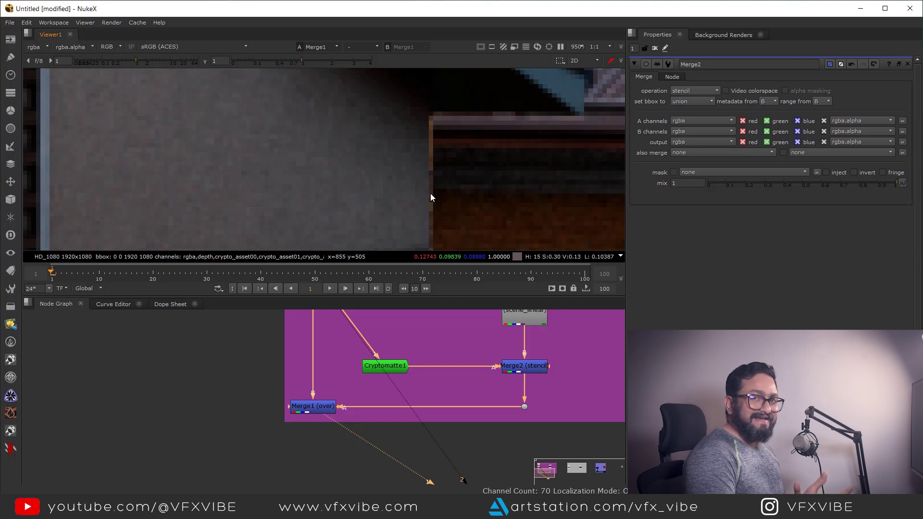
{"action": "scroll", "coordinate": [420, 173], "scroll_direction": "down", "scroll_amount": 5}
{"action": "scroll", "coordinate": [420, 173], "scroll_direction": "down", "scroll_amount": 8}
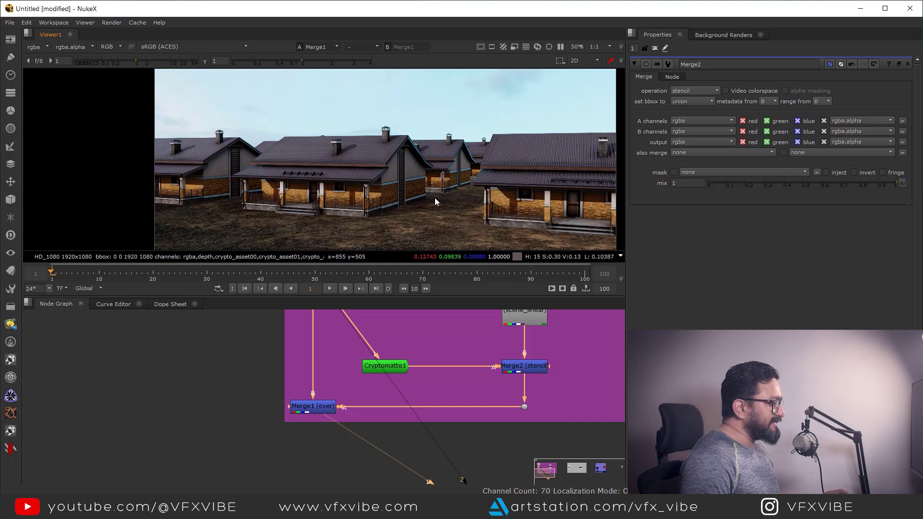
Add a ZMerge node between Read3 and Read4 in the second backdrop of the node graph
{"action": "scroll", "coordinate": [519, 395], "scroll_direction": "down", "scroll_amount": 3}
{"action": "middle_click_drag", "start_coordinate": [519, 395], "coordinate": [258, 399]}
{"action": "scroll", "coordinate": [394, 396], "scroll_direction": "up", "scroll_amount": 3}
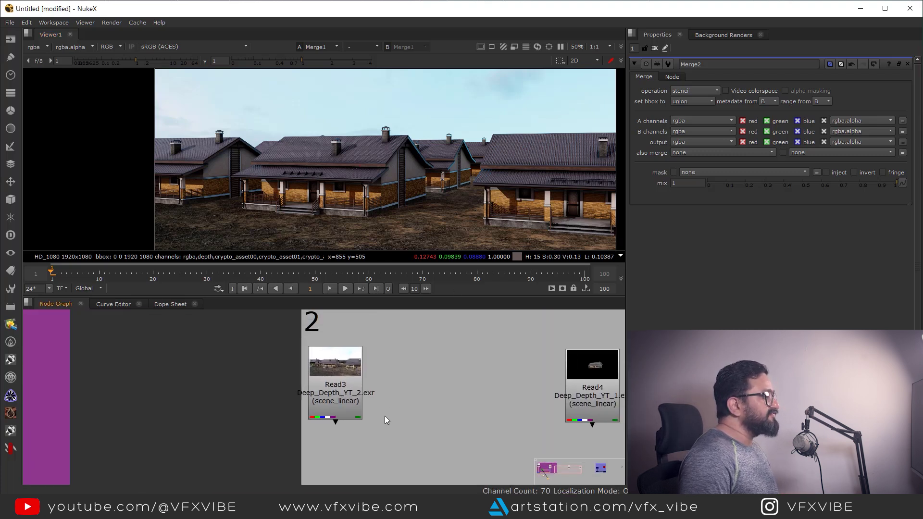
{"action": "mouse_move", "coordinate": [439, 397]}
{"action": "middle_mouse_down"}
{"action": "mouse_move", "coordinate": [410, 386]}
{"action": "mouse_move", "coordinate": [423, 395]}
{"action": "middle_mouse_up"}
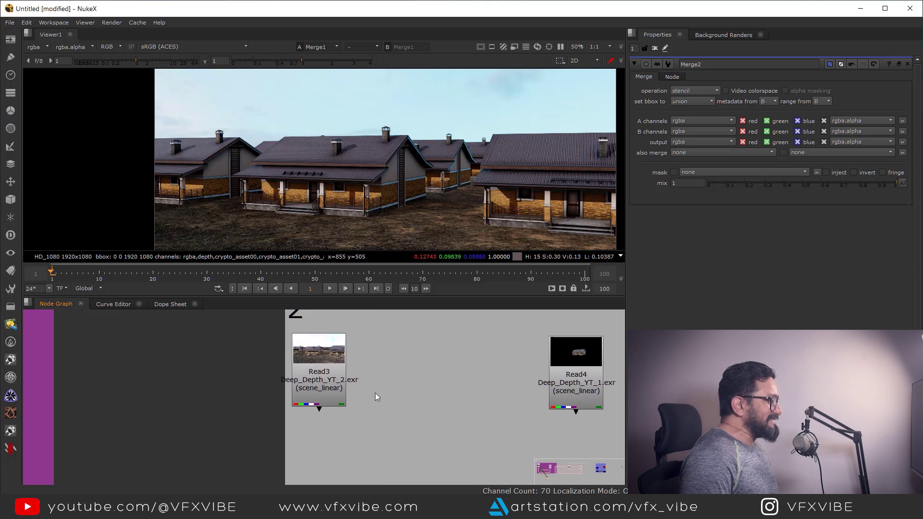
{"action": "key", "text": "Tab"}
{"action": "type", "text": "zmerg"}
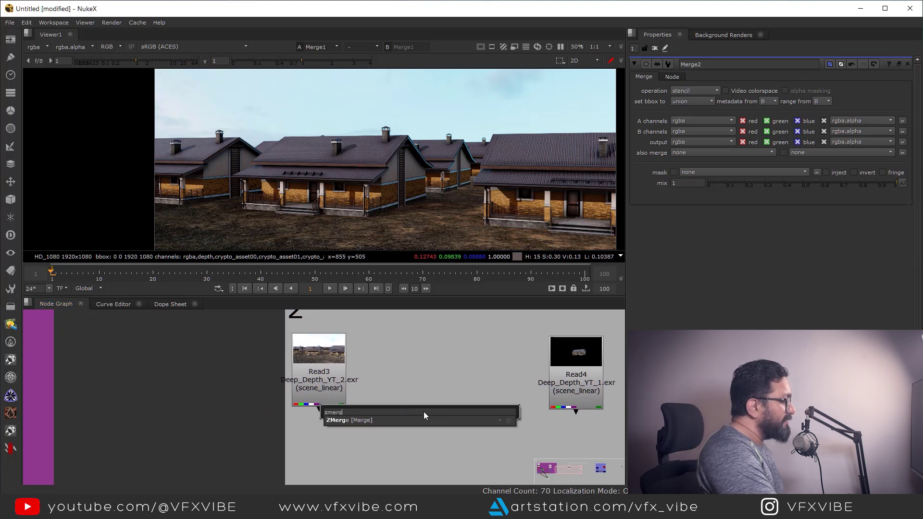
{"action": "key", "text": "Return"}
{"action": "scroll", "coordinate": [431, 429], "scroll_direction": "up", "scroll_amount": 3}
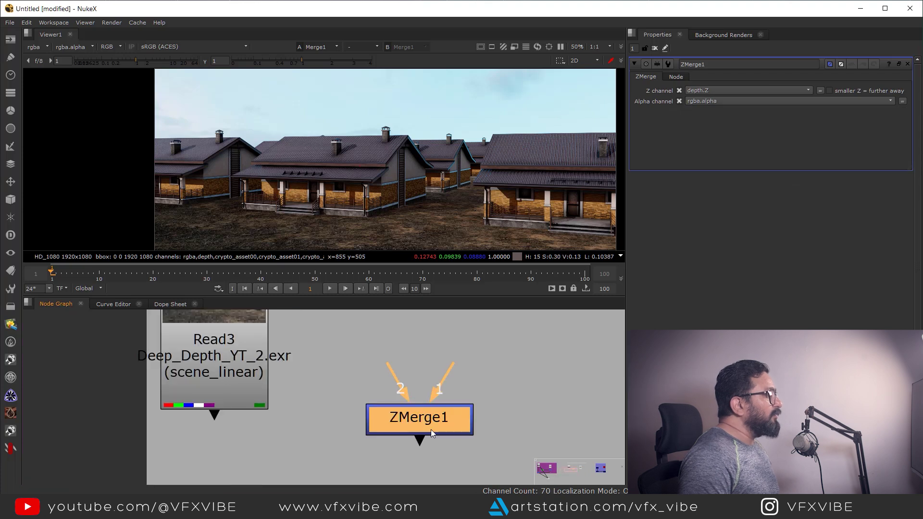
{"action": "scroll", "coordinate": [452, 427], "scroll_direction": "down", "scroll_amount": 2}
{"action": "scroll", "coordinate": [431, 390], "scroll_direction": "down", "scroll_amount": 2}
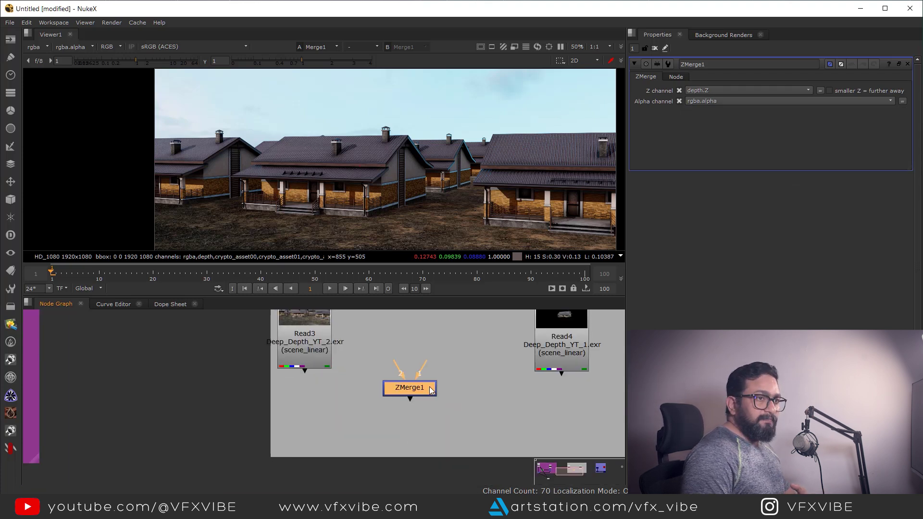
Switch to the browser and read the ZMerge description and its controls in the Foundry reference guide
{"action": "left_click", "coordinate": [292, 508]}
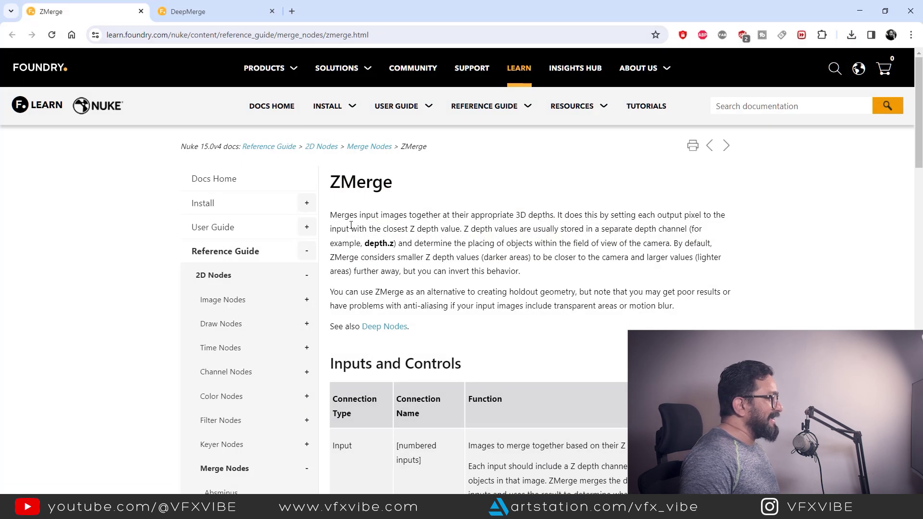
{"action": "scroll", "coordinate": [356, 197], "scroll_direction": "down", "scroll_amount": 1}
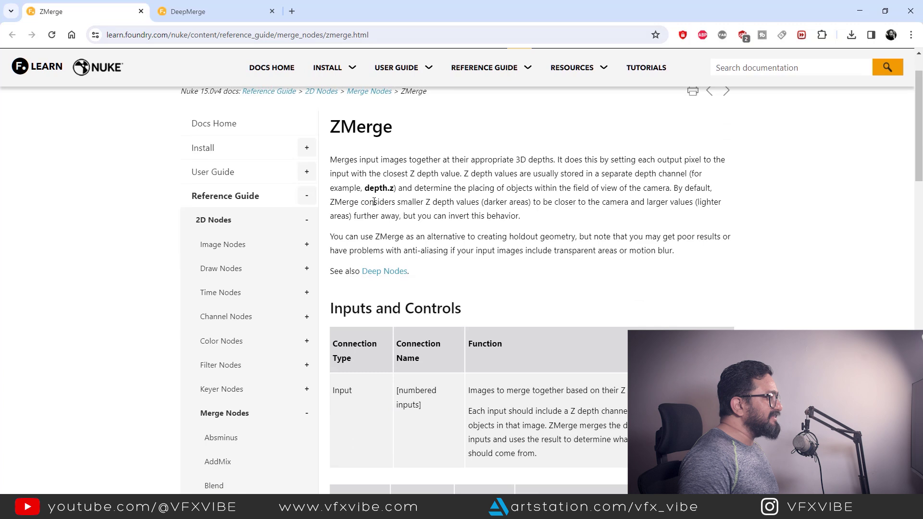
{"action": "scroll", "coordinate": [374, 202], "scroll_direction": "down", "scroll_amount": 2}
{"action": "scroll", "coordinate": [340, 181], "scroll_direction": "up", "scroll_amount": 3}
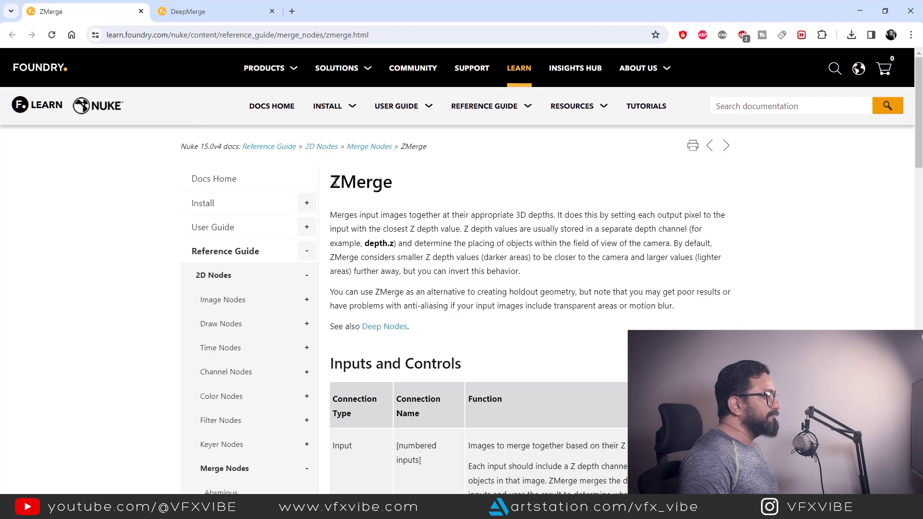
{"action": "left_click_drag", "start_coordinate": [331, 183], "coordinate": [404, 191]}
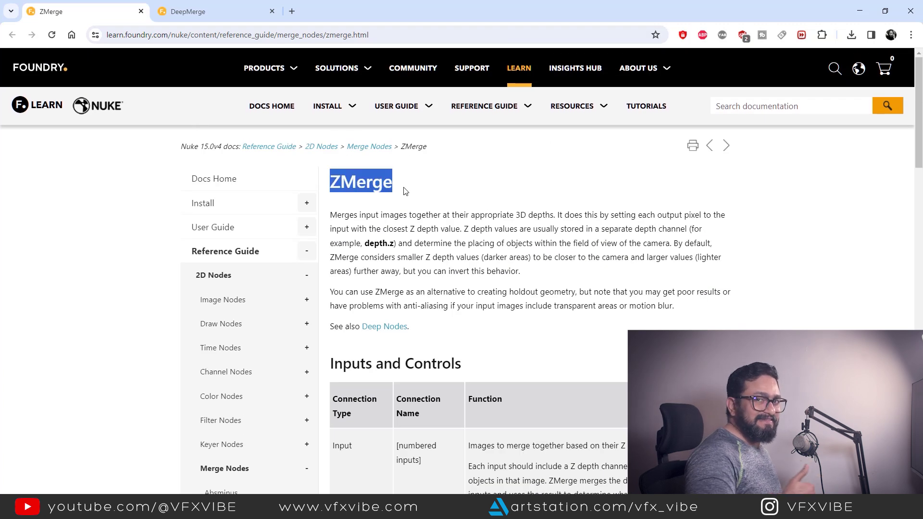
{"action": "scroll", "coordinate": [438, 243], "scroll_direction": "down", "scroll_amount": 12}
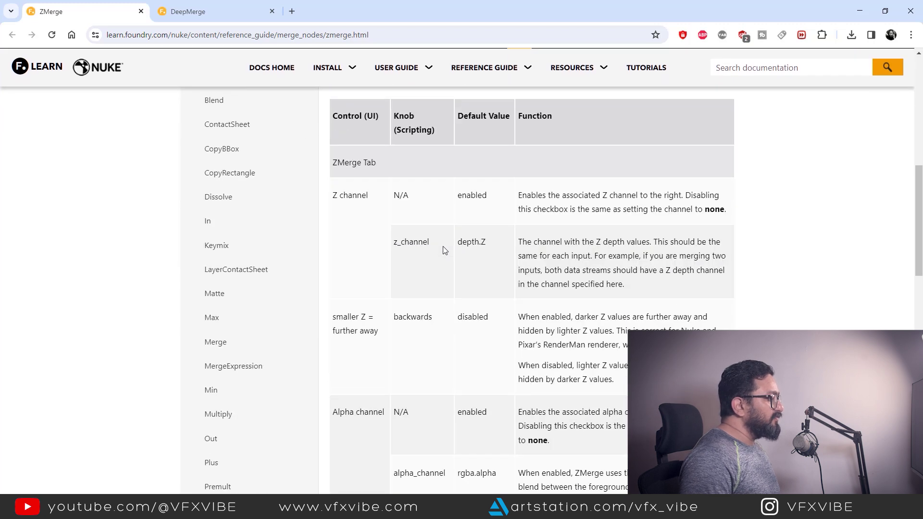
{"action": "scroll", "coordinate": [451, 251], "scroll_direction": "up", "scroll_amount": 10}
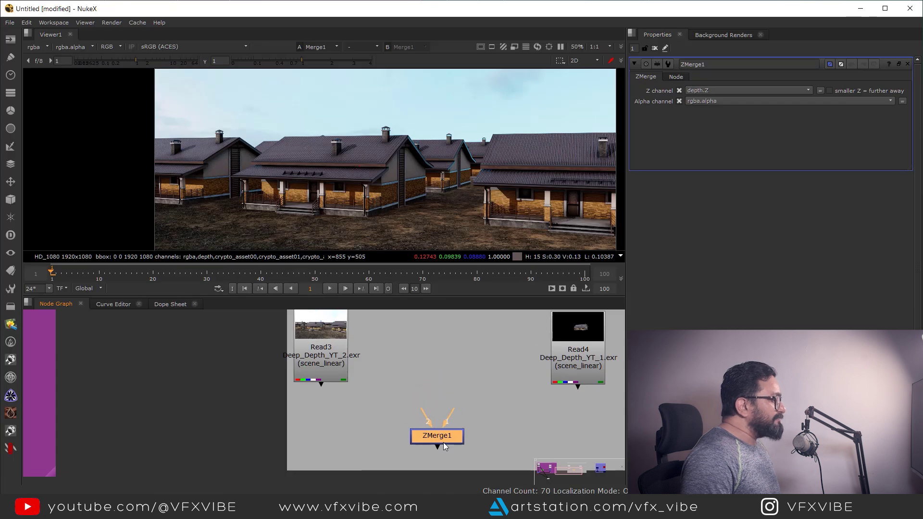
Connect the ZMerge1 inputs to Read3 and Read4 and place the node directly below Read3
{"action": "scroll", "coordinate": [443, 433], "scroll_direction": "up", "scroll_amount": 3}
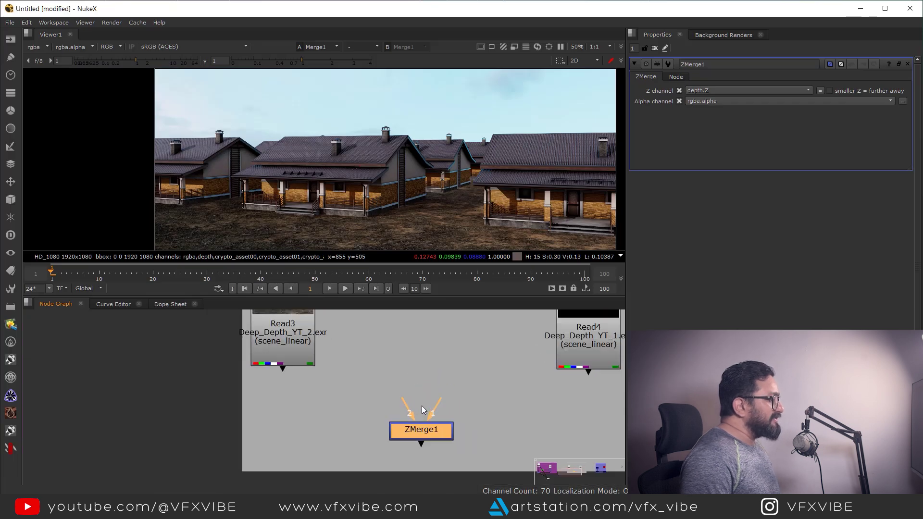
{"action": "scroll", "coordinate": [422, 406], "scroll_direction": "down", "scroll_amount": 2}
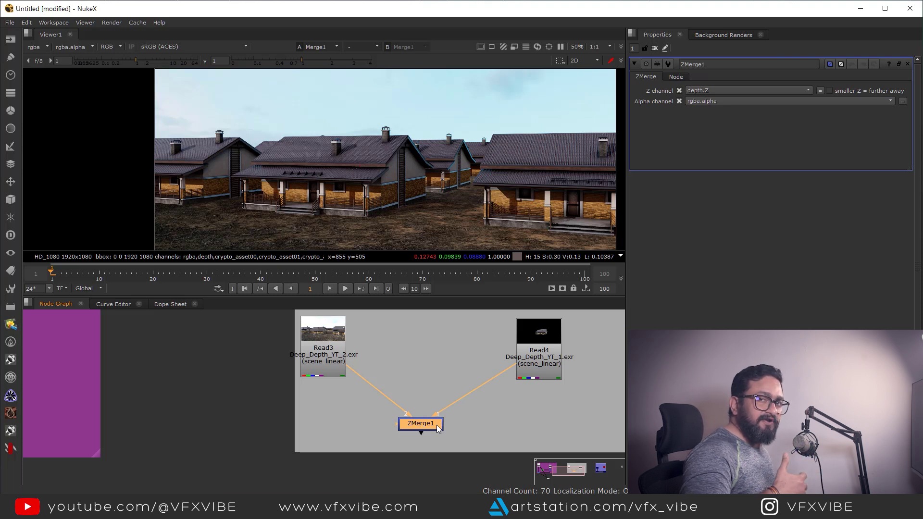
{"action": "left_click_drag", "start_coordinate": [438, 429], "coordinate": [324, 434]}
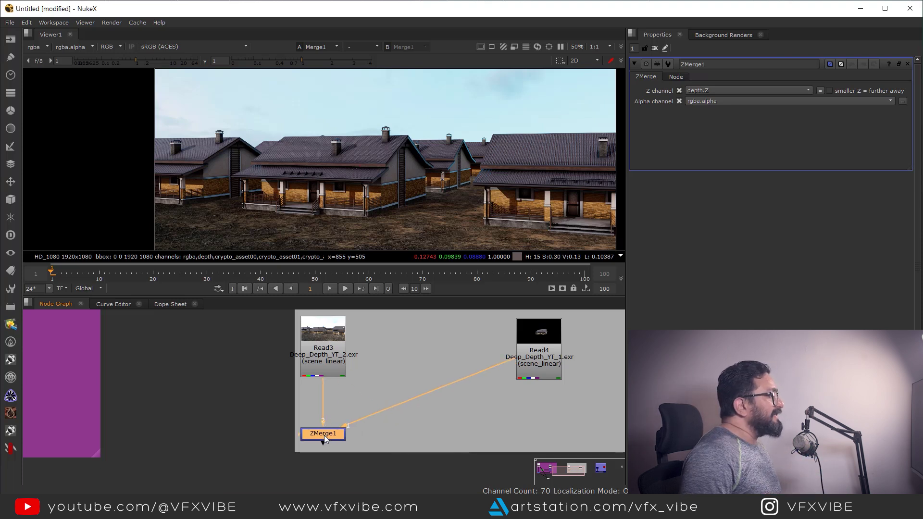
Display ZMerge1 and route its Read4 connection through a dot placed directly below Read4, level with ZMerge1
{"action": "key", "text": "1"}
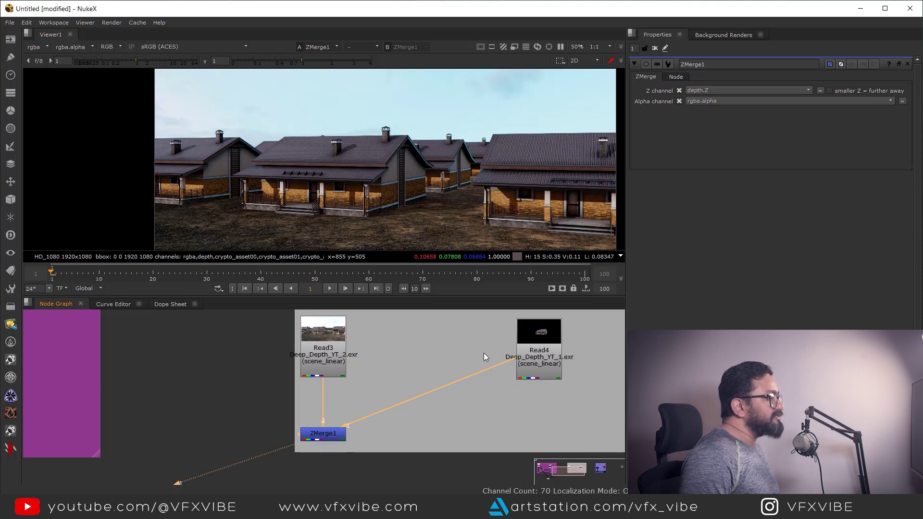
{"action": "left_click_drag", "start_coordinate": [430, 395], "coordinate": [540, 435], "text": "ctrl"}
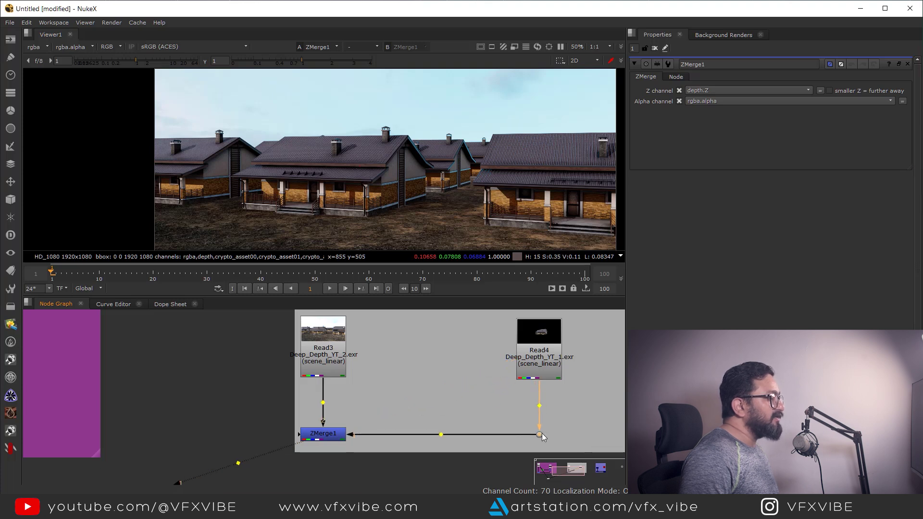
{"action": "left_click", "coordinate": [326, 440]}
{"action": "left_click", "coordinate": [323, 438]}
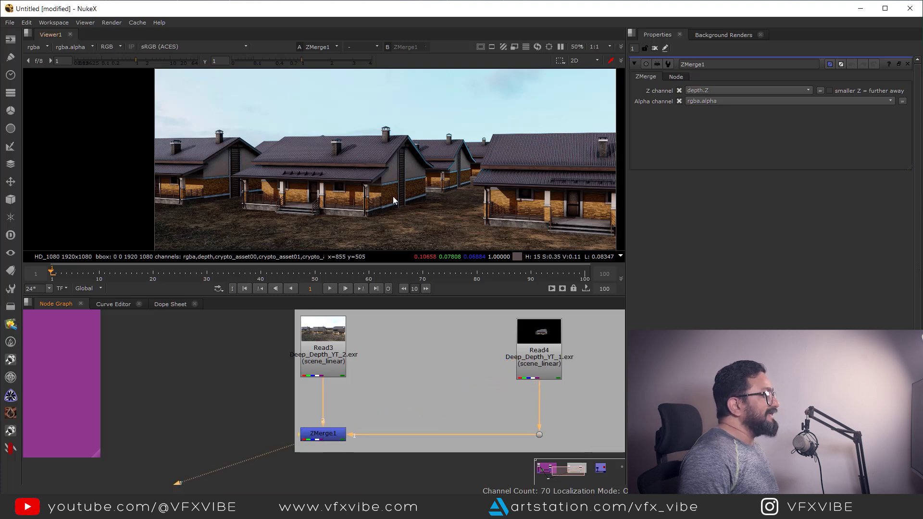
Examine the ZMerge1 result at close range along the central cottage's roof edge and side wall in the full-size viewer
{"action": "scroll", "coordinate": [394, 196], "scroll_direction": "up", "scroll_amount": 3}
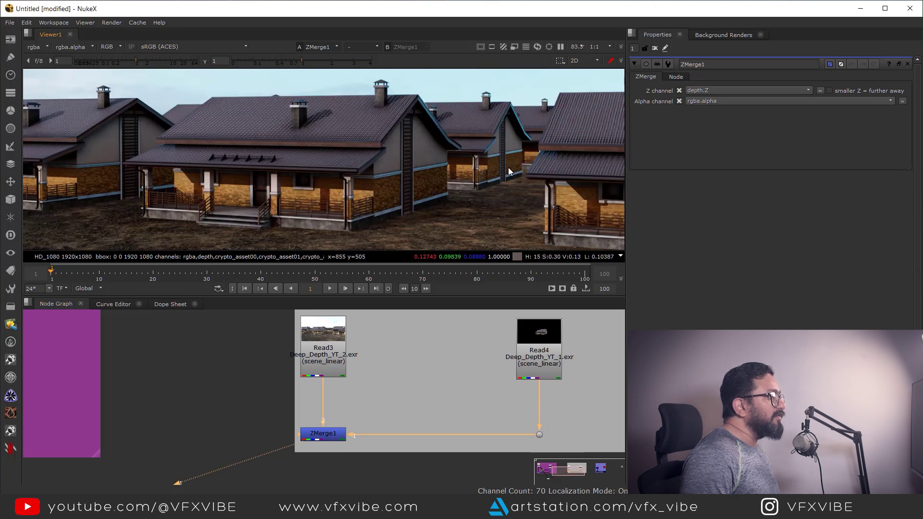
{"action": "scroll", "coordinate": [492, 176], "scroll_direction": "up", "scroll_amount": 2}
{"action": "scroll", "coordinate": [483, 180], "scroll_direction": "up", "scroll_amount": 8}
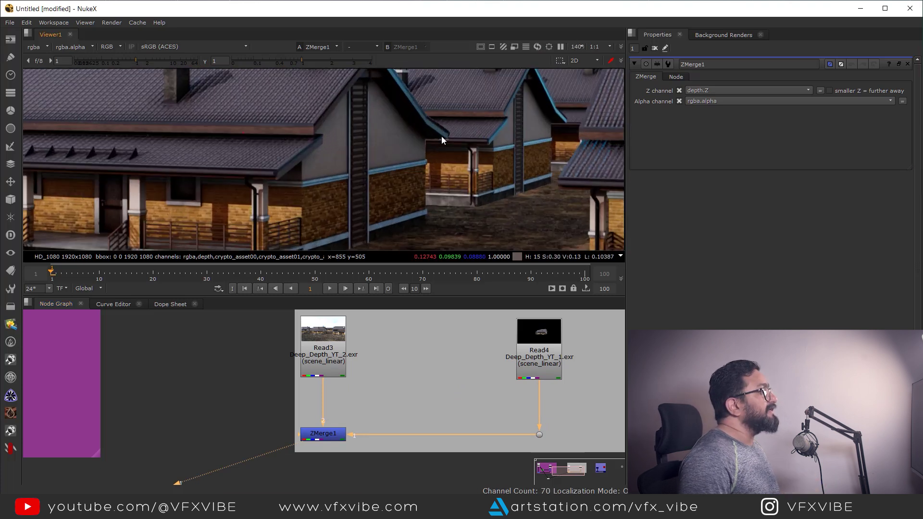
{"action": "middle_click_drag", "start_coordinate": [463, 206], "coordinate": [599, 223]}
{"action": "key", "text": "space"}
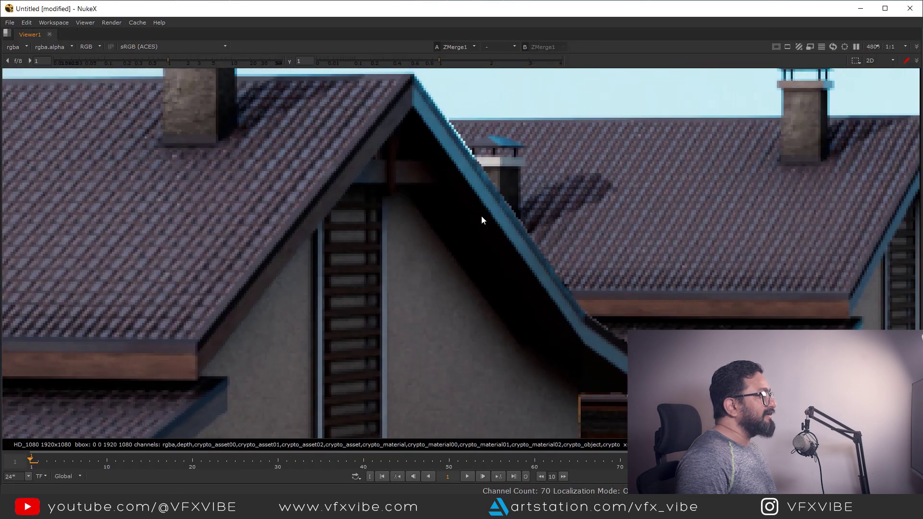
{"action": "middle_click_drag", "start_coordinate": [482, 217], "coordinate": [392, 120]}
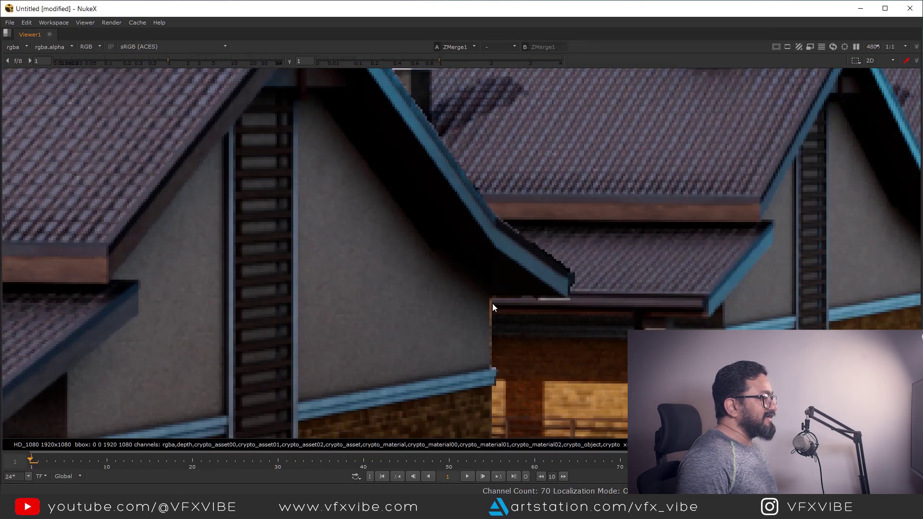
{"action": "scroll", "coordinate": [492, 304], "scroll_direction": "down", "scroll_amount": 6}
{"action": "middle_click_drag", "start_coordinate": [404, 286], "coordinate": [503, 182]}
Display Merge1 from the first backdrop in the full-size viewer and magnify the central cottage's roof edge
{"action": "key", "text": "space"}
{"action": "middle_click_drag", "start_coordinate": [418, 442], "coordinate": [596, 395]}
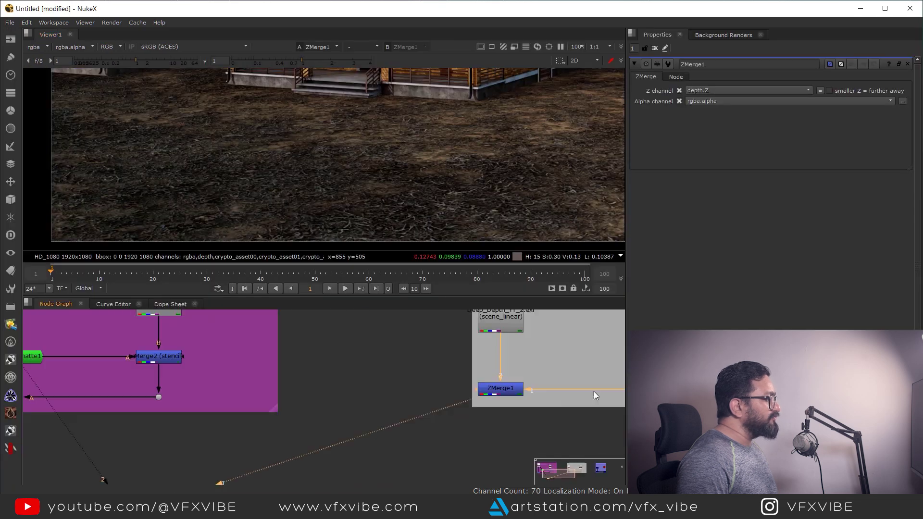
{"action": "middle_click_drag", "start_coordinate": [175, 409], "coordinate": [358, 413]}
{"action": "left_click", "coordinate": [127, 399]}
{"action": "key", "text": "1"}
{"action": "key", "text": "space"}
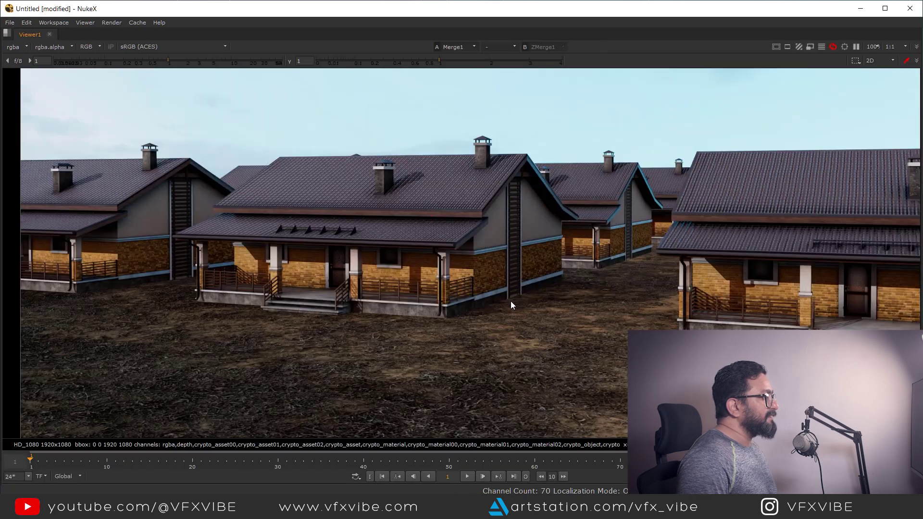
{"action": "scroll", "coordinate": [510, 301], "scroll_direction": "up", "scroll_amount": 8}
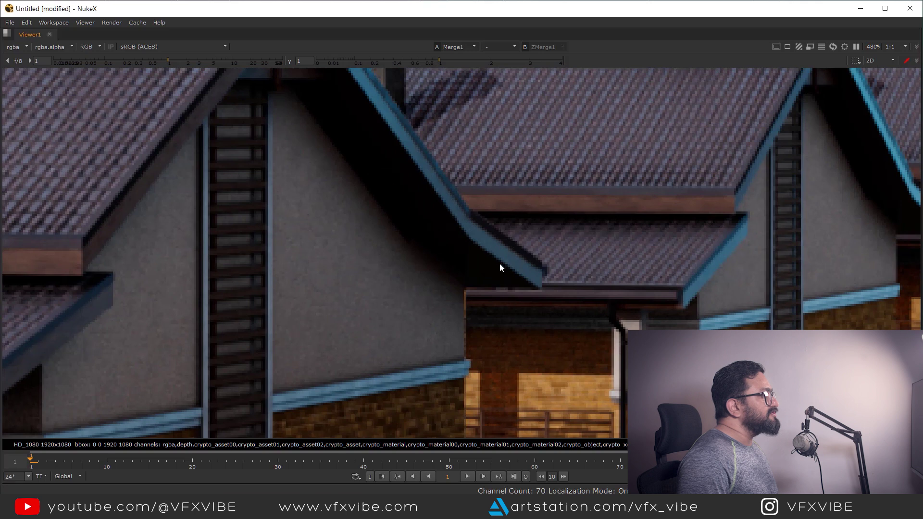
Alternate the viewer between Merge1 and ZMerge1 to compare the edge of the central cottage's side wall
{"action": "key", "text": "1"}
{"action": "middle_click_drag", "start_coordinate": [527, 285], "coordinate": [549, 245]}
{"action": "key", "text": "2"}
{"action": "key", "text": "1"}
{"action": "middle_click_drag", "start_coordinate": [482, 409], "coordinate": [482, 320]}
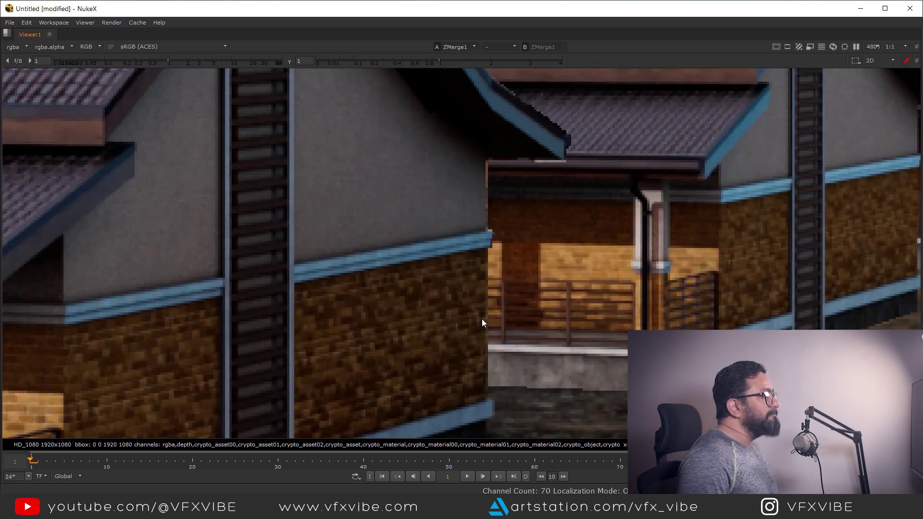
{"action": "key", "text": "1"}
{"action": "key", "text": "2"}
{"action": "key", "text": "1"}
{"action": "key", "text": "2"}
{"action": "key", "text": "1"}
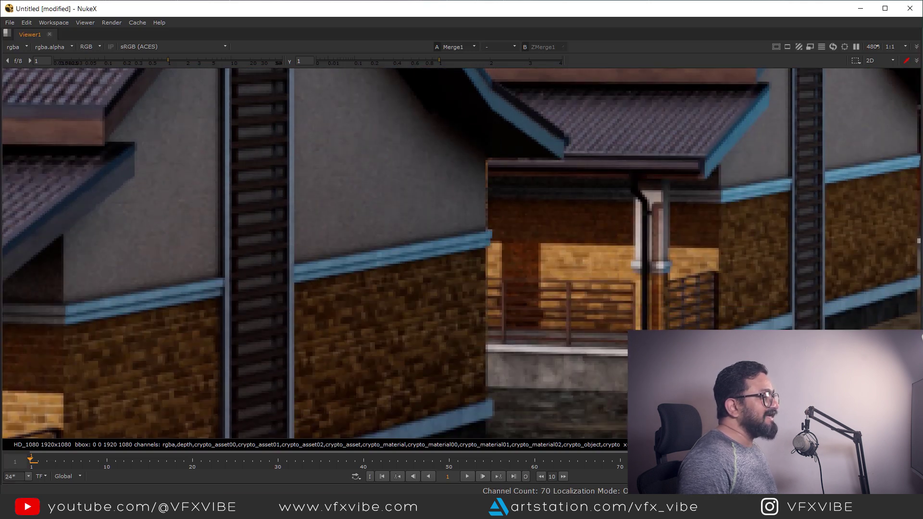
{"action": "key", "text": "2"}
Compare Merge1 and ZMerge1 around the central cottage's surroundings and along its overhanging roof edge
{"action": "middle_click_drag", "start_coordinate": [700, 338], "coordinate": [504, 412]}
{"action": "key", "text": "1"}
{"action": "key", "text": "2"}
{"action": "key", "text": "1"}
{"action": "middle_click_drag", "start_coordinate": [572, 369], "coordinate": [736, 449]}
{"action": "key", "text": "2"}
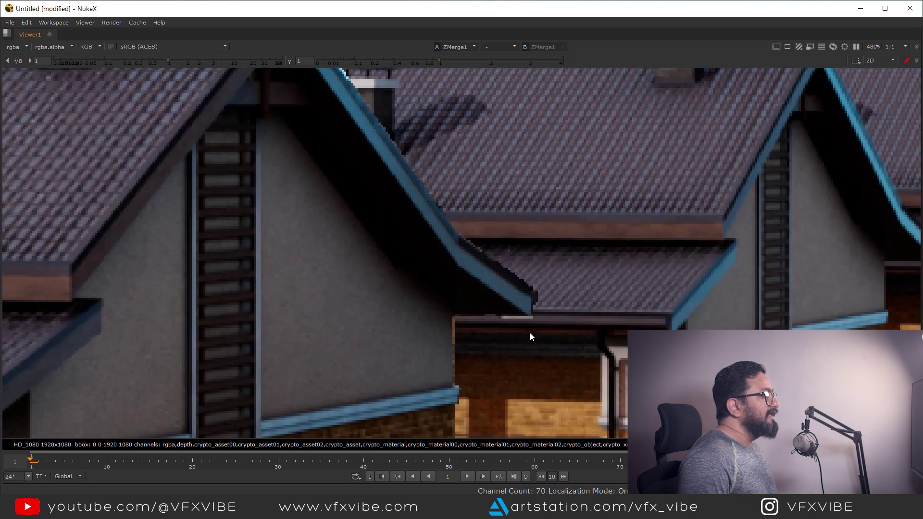
{"action": "key", "text": "1"}
{"action": "middle_click_drag", "start_coordinate": [563, 302], "coordinate": [543, 280]}
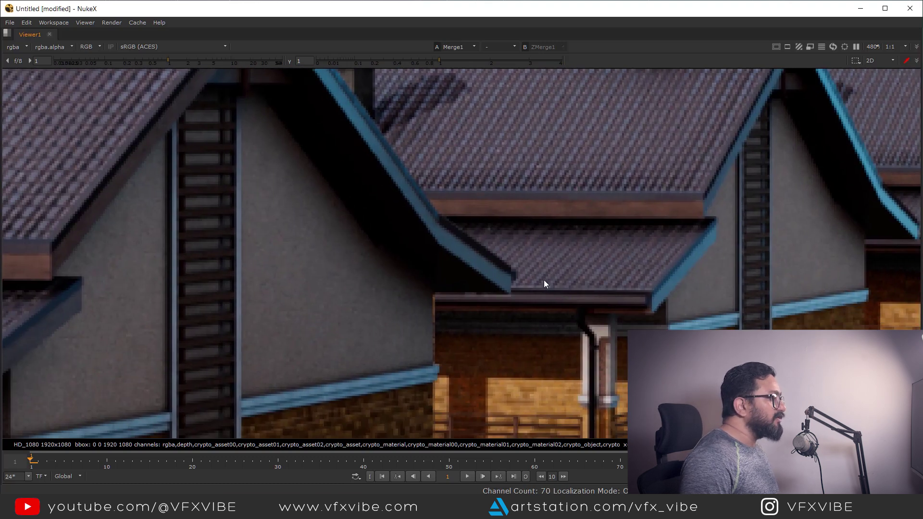
Return to the node graph and display the depth layer of Read3 in the viewer
{"action": "key", "text": "space"}
{"action": "scroll", "coordinate": [448, 417], "scroll_direction": "down", "scroll_amount": 3}
{"action": "middle_click_drag", "start_coordinate": [448, 417], "coordinate": [295, 415]}
{"action": "scroll", "coordinate": [493, 404], "scroll_direction": "up", "scroll_amount": 4}
{"action": "left_click_drag", "start_coordinate": [444, 377], "coordinate": [314, 433]}
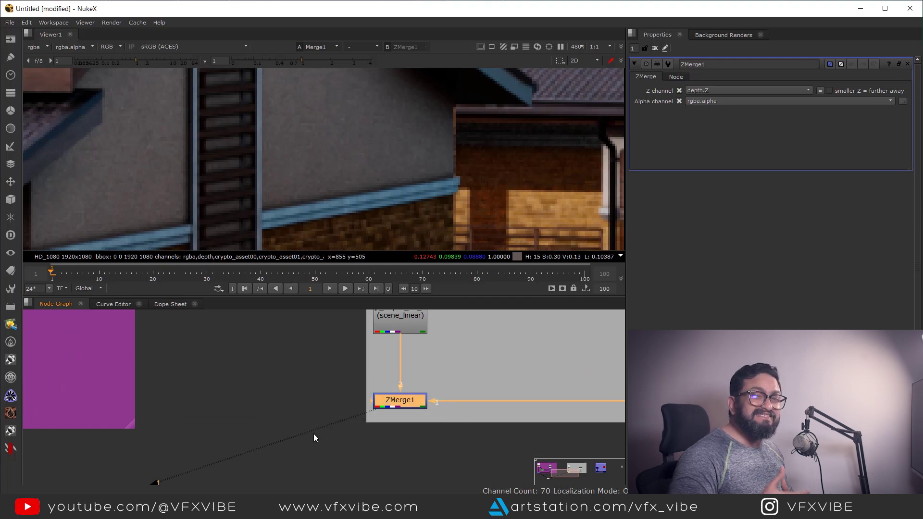
{"action": "left_click_drag", "start_coordinate": [438, 377], "coordinate": [314, 431]}
{"action": "middle_click_drag", "start_coordinate": [394, 405], "coordinate": [414, 489]}
{"action": "left_click", "coordinate": [425, 384]}
{"action": "key", "text": "1"}
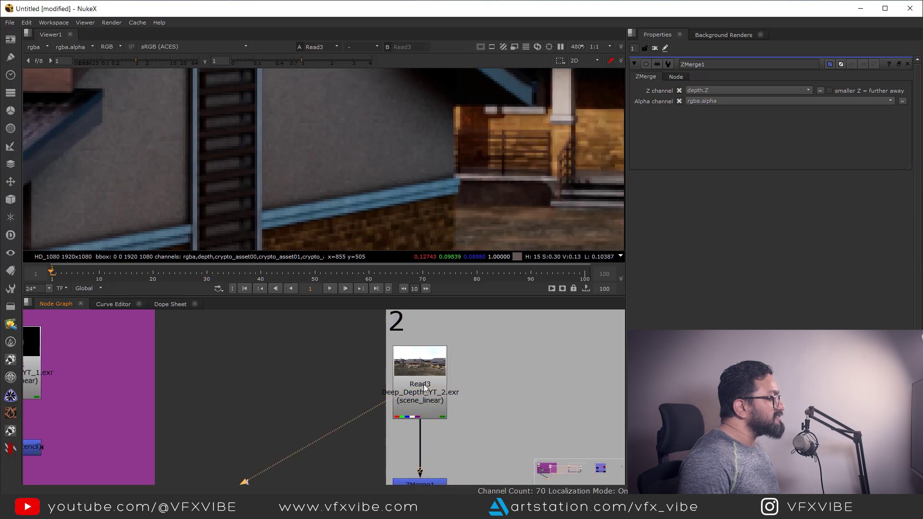
{"action": "left_click", "coordinate": [33, 46]}
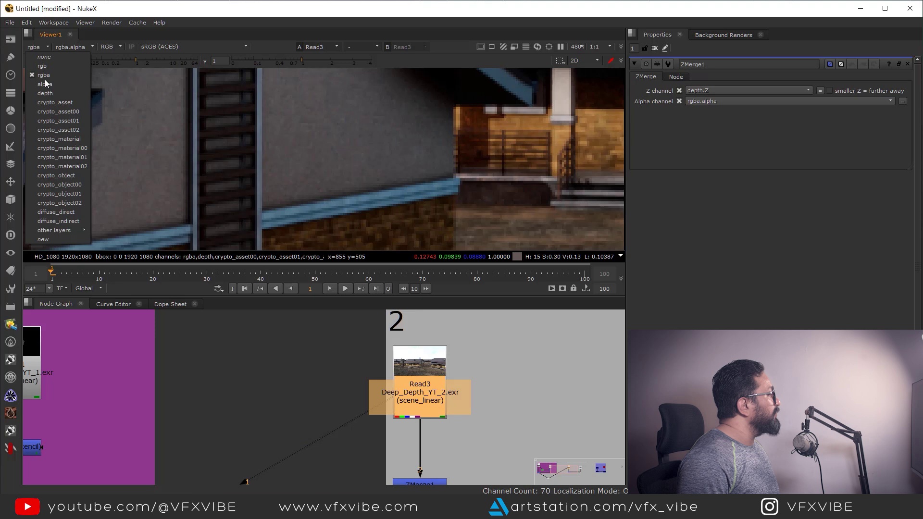
{"action": "left_click", "coordinate": [50, 91]}
Frame the whole Read3 depth image and lower the viewer gain until the cottages' depth gradation shows
{"action": "scroll", "coordinate": [407, 186], "scroll_direction": "down", "scroll_amount": 3}
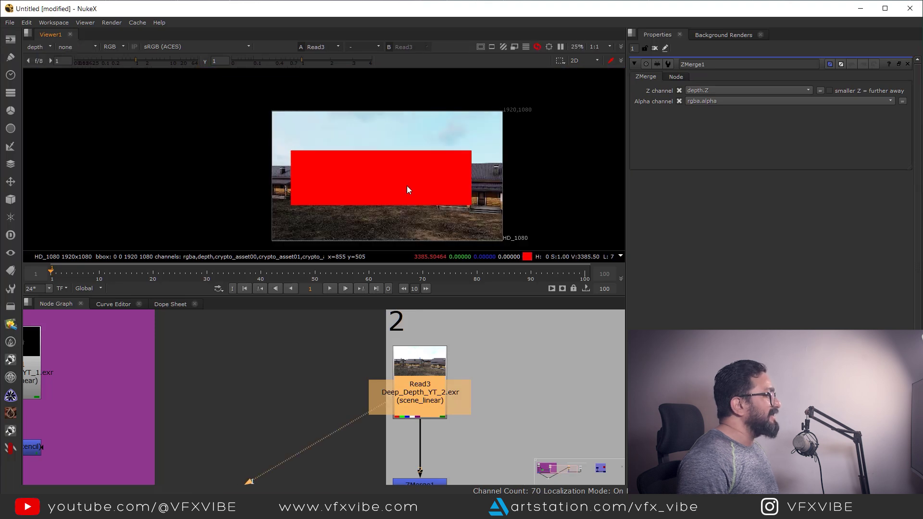
{"action": "left_click_drag", "start_coordinate": [136, 62], "coordinate": [124, 63]}
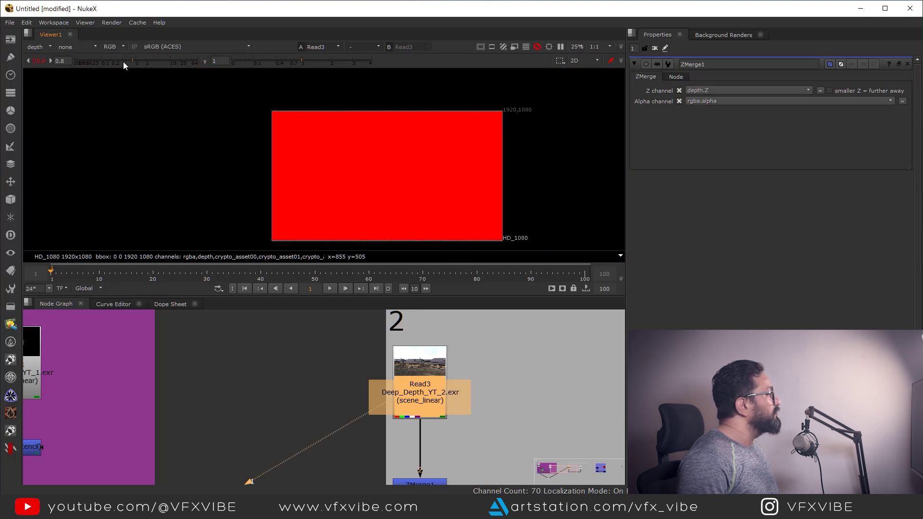
{"action": "left_click", "coordinate": [27, 61]}
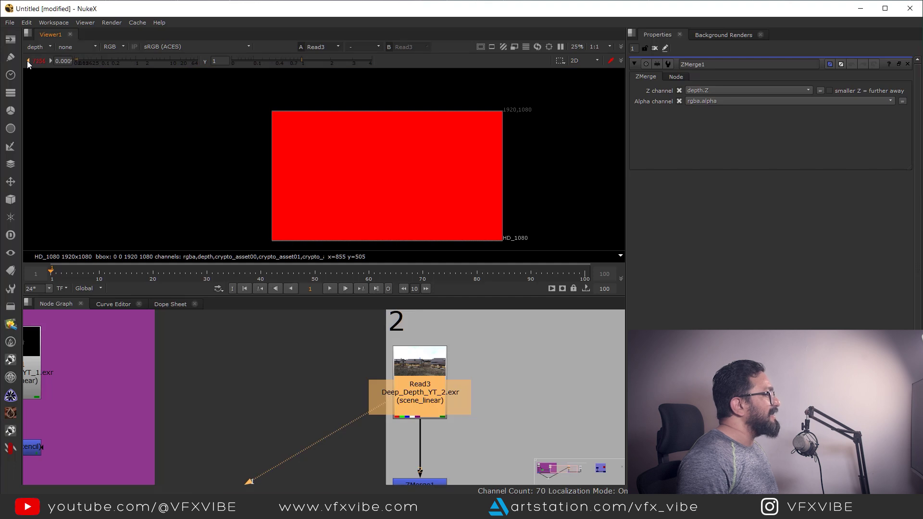
{"action": "left_click", "coordinate": [27, 60]}
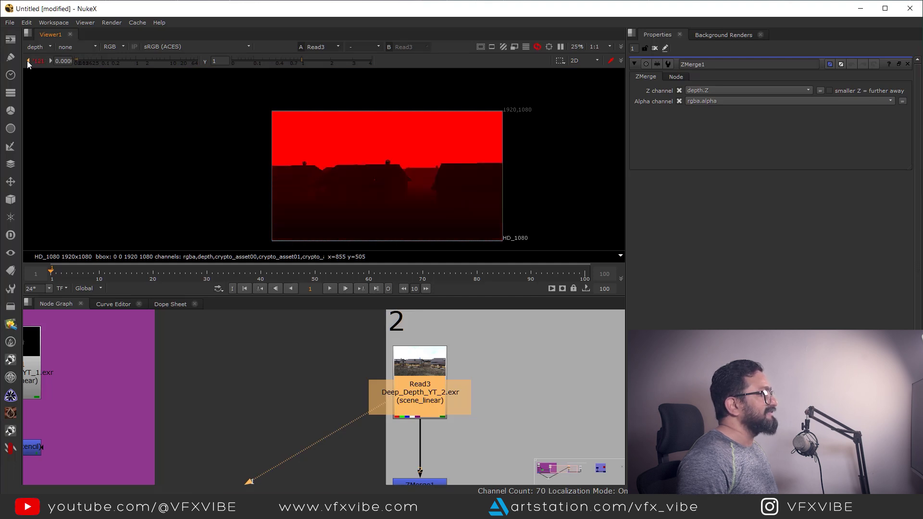
Display the depth layer of Read4 and examine the single cottage against its background
{"action": "scroll", "coordinate": [443, 416], "scroll_direction": "down", "scroll_amount": 5}
{"action": "middle_click_drag", "start_coordinate": [450, 411], "coordinate": [332, 368]}
{"action": "scroll", "coordinate": [408, 372], "scroll_direction": "up", "scroll_amount": 4}
{"action": "left_click", "coordinate": [438, 354]}
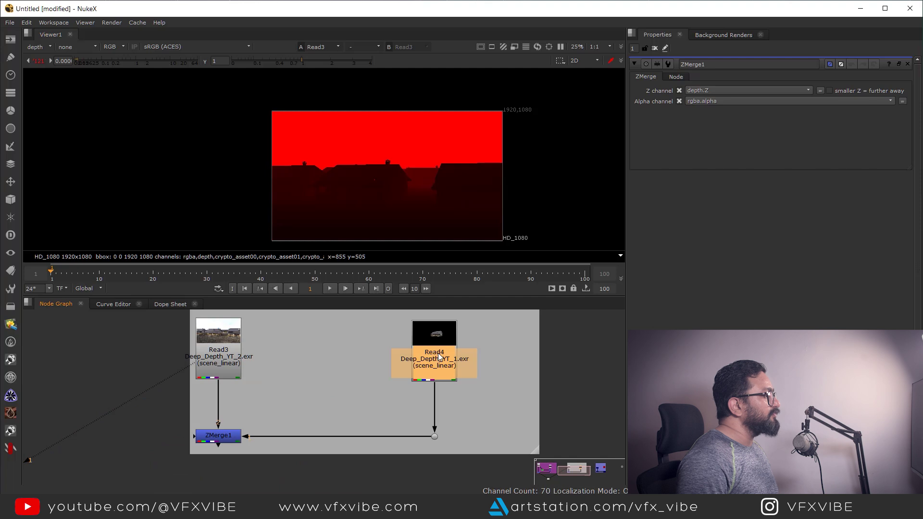
{"action": "key", "text": "1"}
{"action": "scroll", "coordinate": [411, 185], "scroll_direction": "up", "scroll_amount": 3}
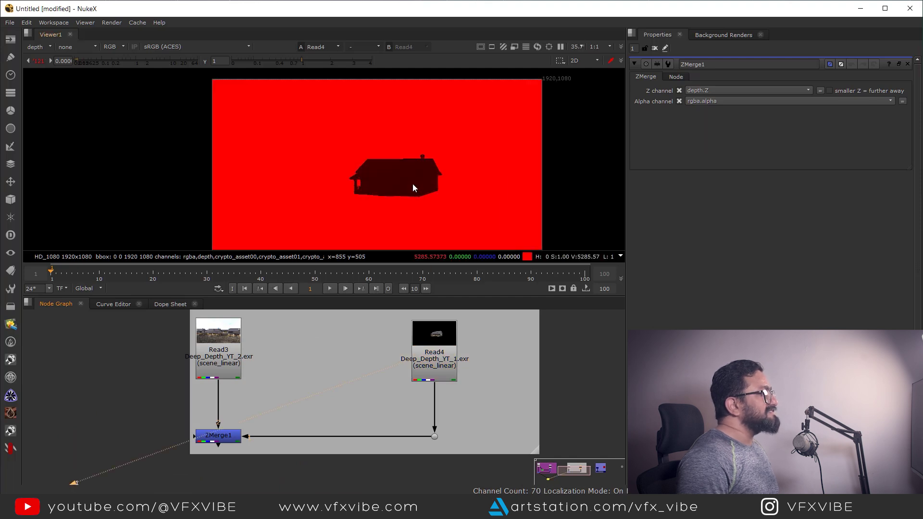
{"action": "left_click_drag", "start_coordinate": [484, 124], "coordinate": [211, 236]}
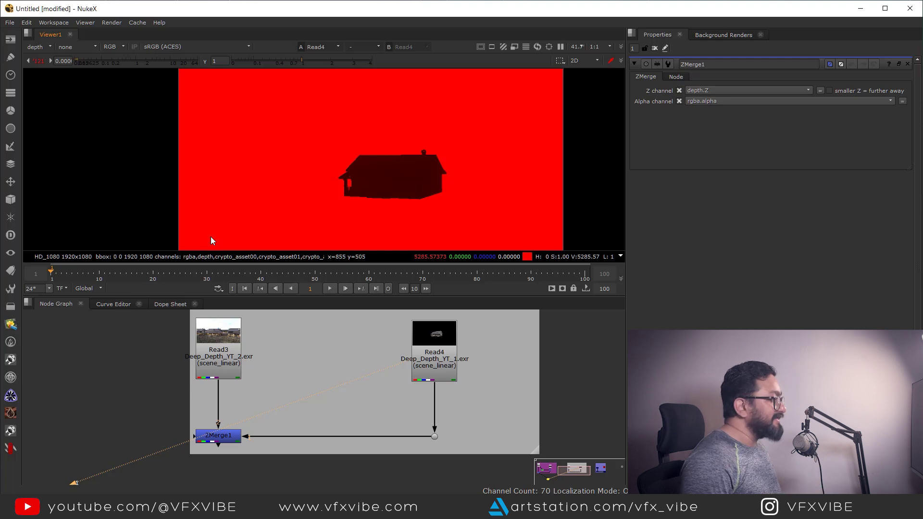
Reset the viewer gain to 1 and switch the viewer back to the rgba layer
{"action": "left_click", "coordinate": [36, 61]}
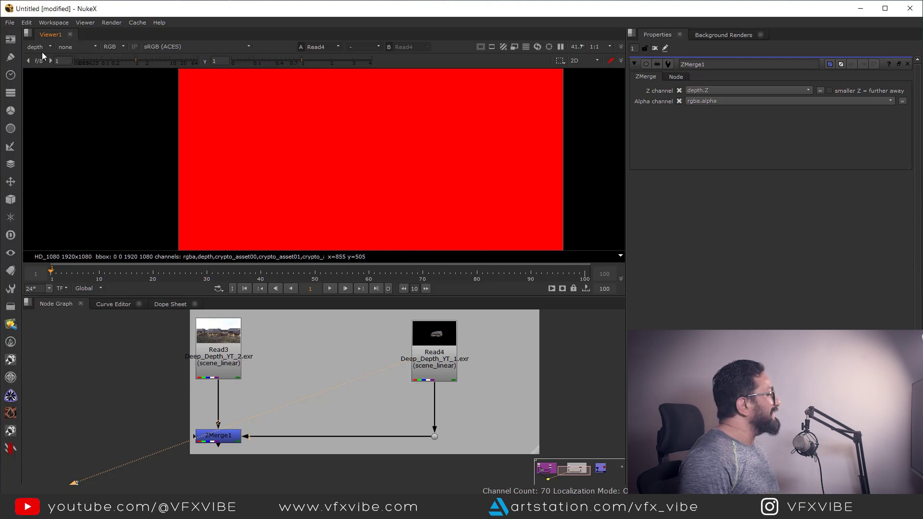
{"action": "left_click", "coordinate": [41, 48]}
{"action": "left_click", "coordinate": [46, 75]}
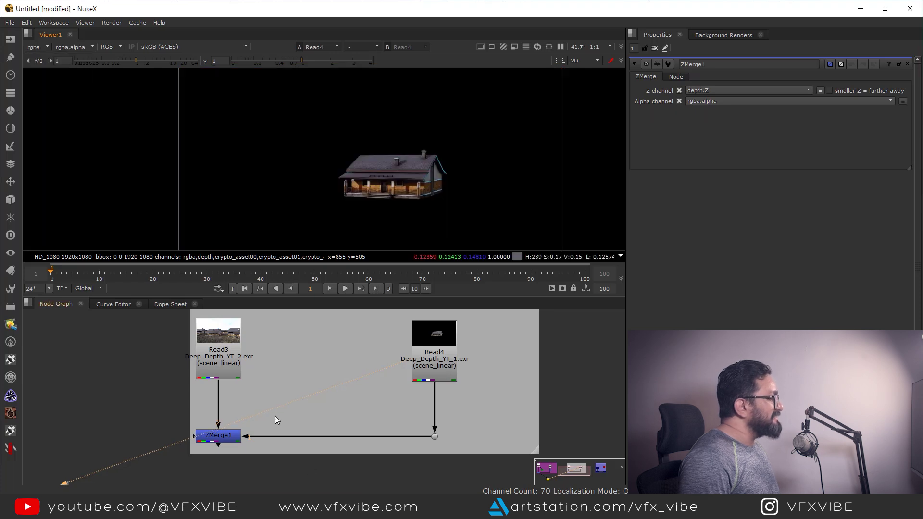
Display ZMerge1 and examine the jagged pixels along the central cottage's roof edge
{"action": "left_click_drag", "start_coordinate": [275, 416], "coordinate": [159, 460]}
{"action": "key", "text": "1"}
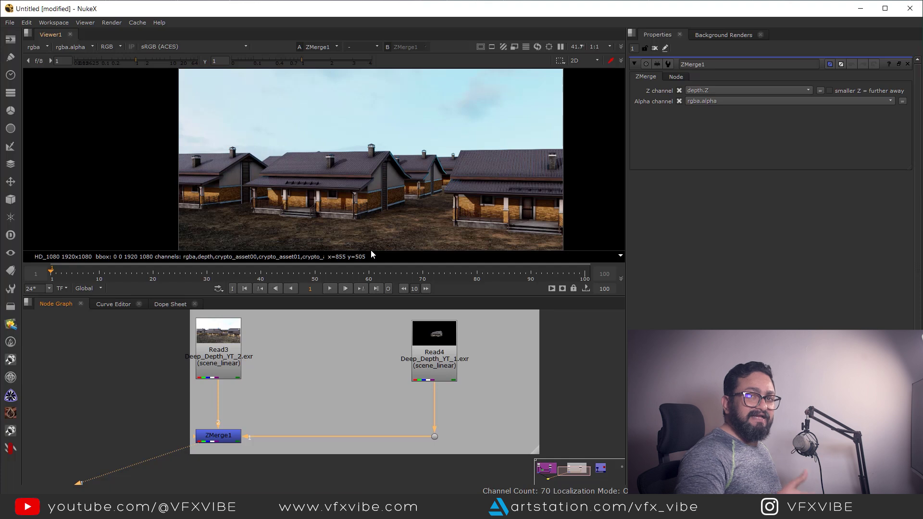
{"action": "middle_click_drag", "start_coordinate": [274, 417], "coordinate": [284, 417]}
{"action": "scroll", "coordinate": [403, 180], "scroll_direction": "up", "scroll_amount": 10}
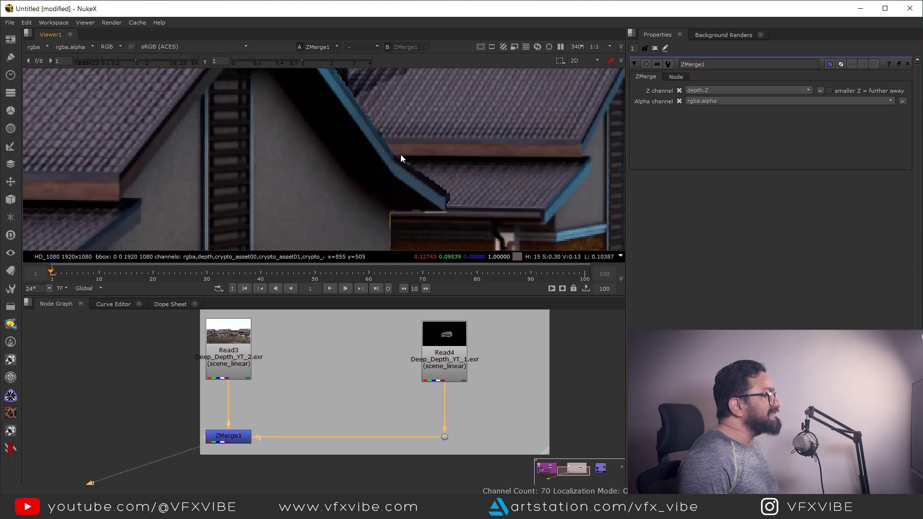
Open the properties of Read3 and display its depth layer in the viewer
{"action": "middle_click_drag", "start_coordinate": [288, 369], "coordinate": [371, 391]}
{"action": "double_click", "coordinate": [311, 358]}
{"action": "key", "text": "1"}
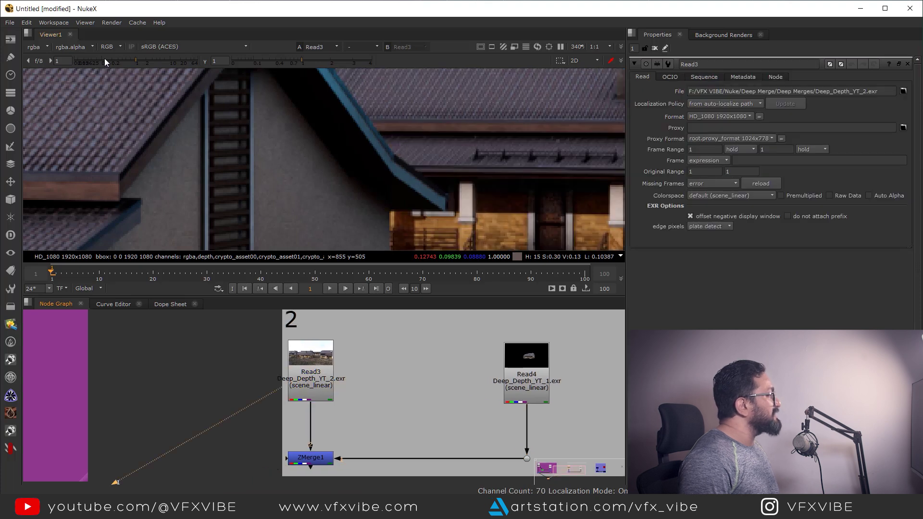
{"action": "left_click", "coordinate": [46, 48]}
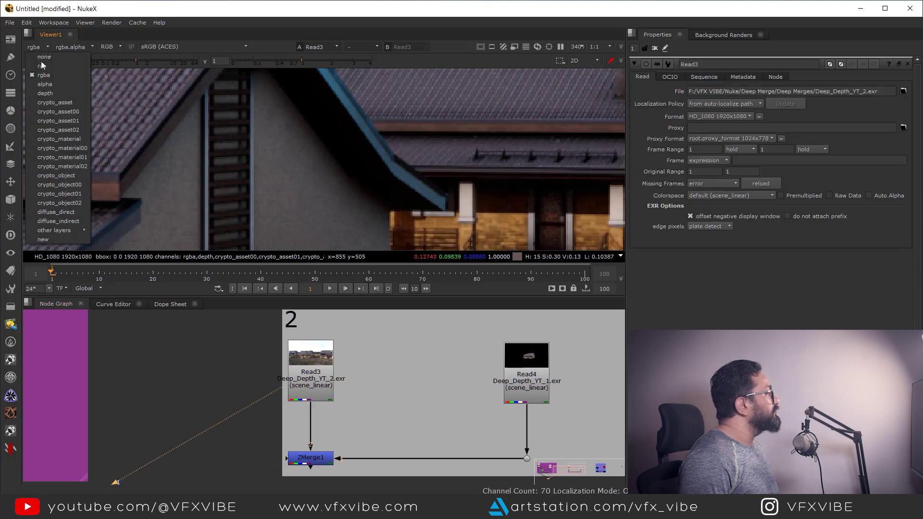
{"action": "left_click", "coordinate": [50, 90]}
Lower the viewer gain and examine the pixels along the depth edges of Read3, then the whole depth image
{"action": "left_click_drag", "start_coordinate": [134, 62], "coordinate": [28, 61]}
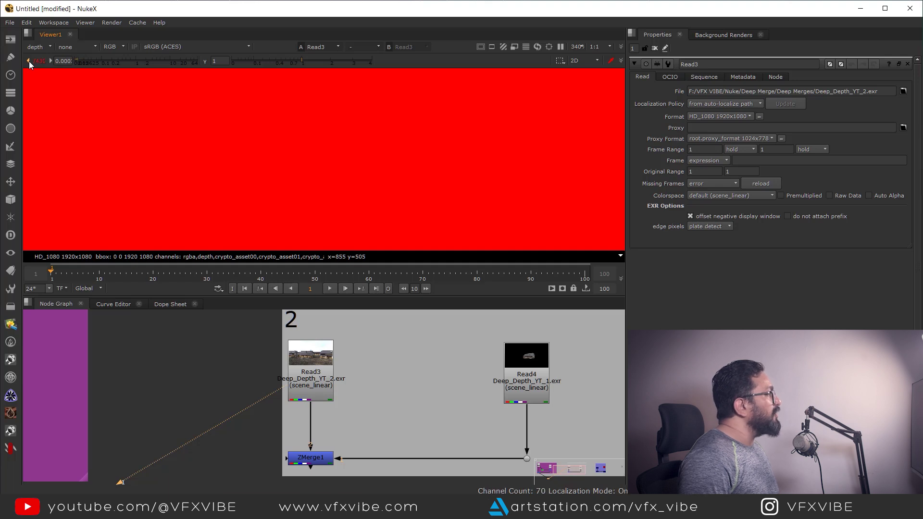
{"action": "left_click", "coordinate": [29, 62]}
{"action": "scroll", "coordinate": [371, 128], "scroll_direction": "up", "scroll_amount": 8}
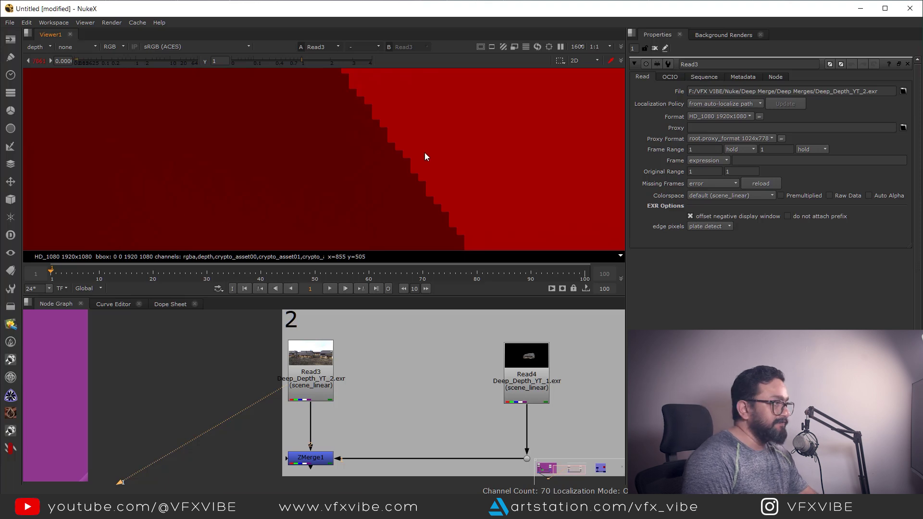
{"action": "key", "text": "f"}
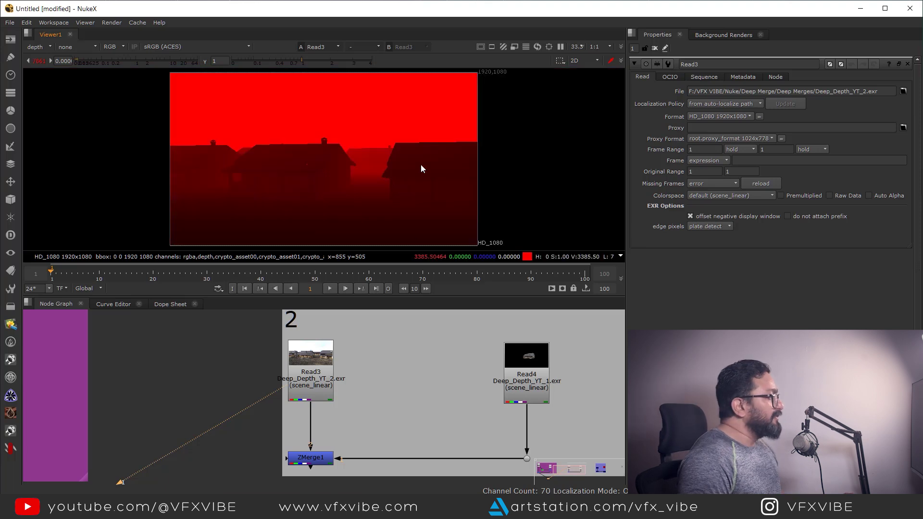
Restore the viewer's default gain and the rgba layer, and view the full Read3 image
{"action": "left_click", "coordinate": [35, 62]}
{"action": "left_click", "coordinate": [38, 47]}
{"action": "left_click", "coordinate": [48, 78]}
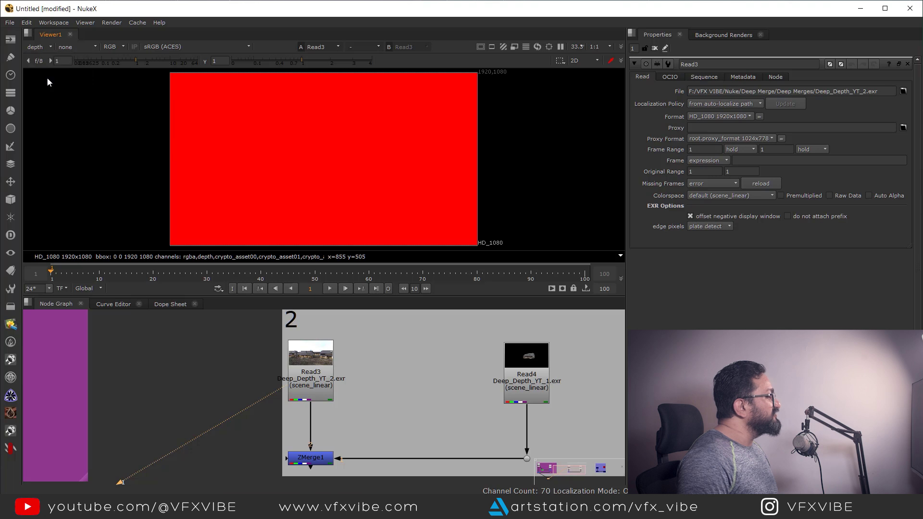
{"action": "scroll", "coordinate": [305, 196], "scroll_direction": "down", "scroll_amount": 1}
{"action": "middle_click_drag", "start_coordinate": [305, 199], "coordinate": [441, 229]}
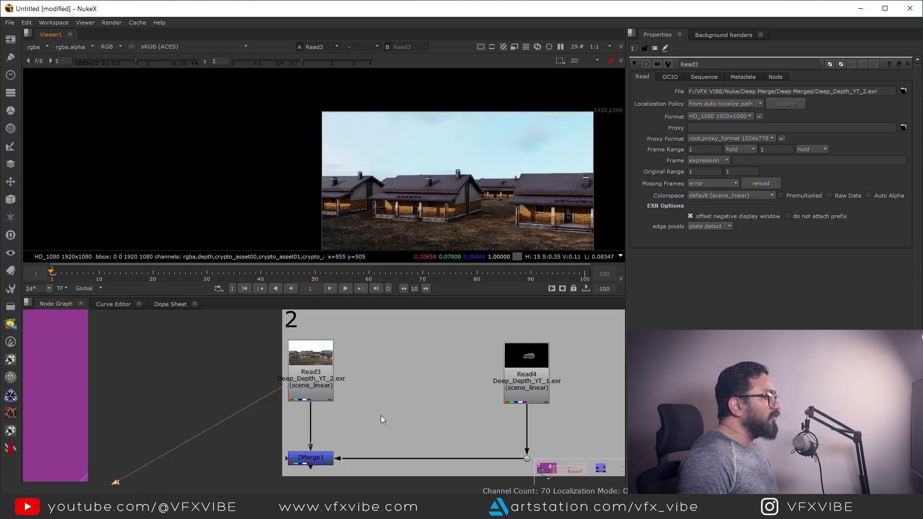
Display ZMerge1 in the viewer and inspect the merged cottage behind the central one
{"action": "left_click_drag", "start_coordinate": [359, 429], "coordinate": [250, 474]}
{"action": "key", "text": "1"}
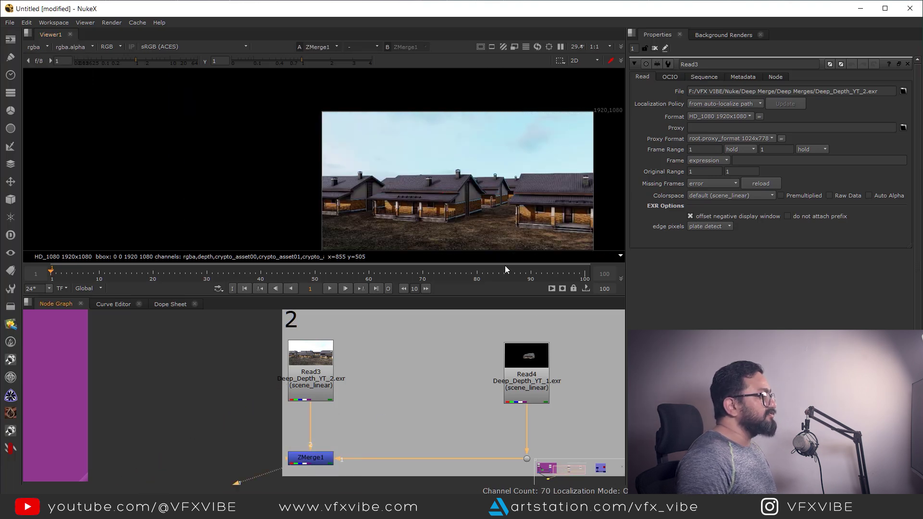
{"action": "scroll", "coordinate": [495, 192], "scroll_direction": "up", "scroll_amount": 4}
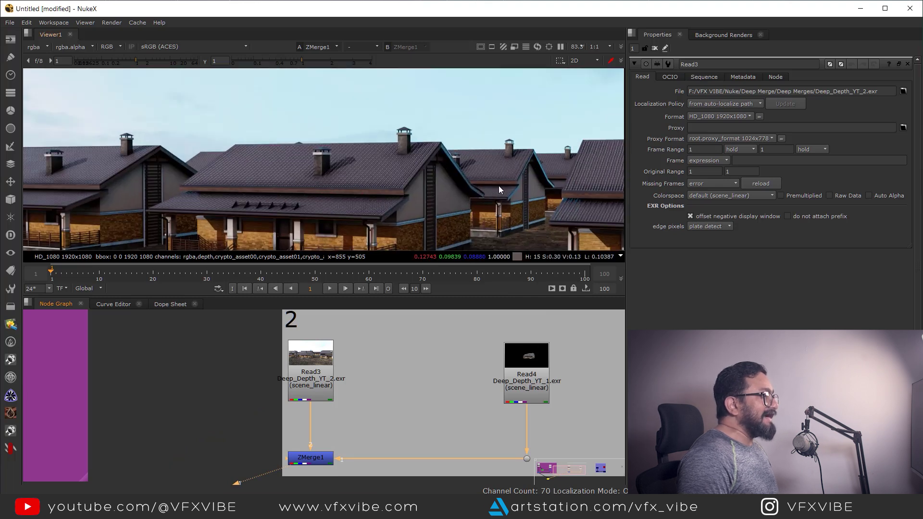
{"action": "scroll", "coordinate": [387, 439], "scroll_direction": "down", "scroll_amount": 2}
{"action": "left_click", "coordinate": [340, 397]}
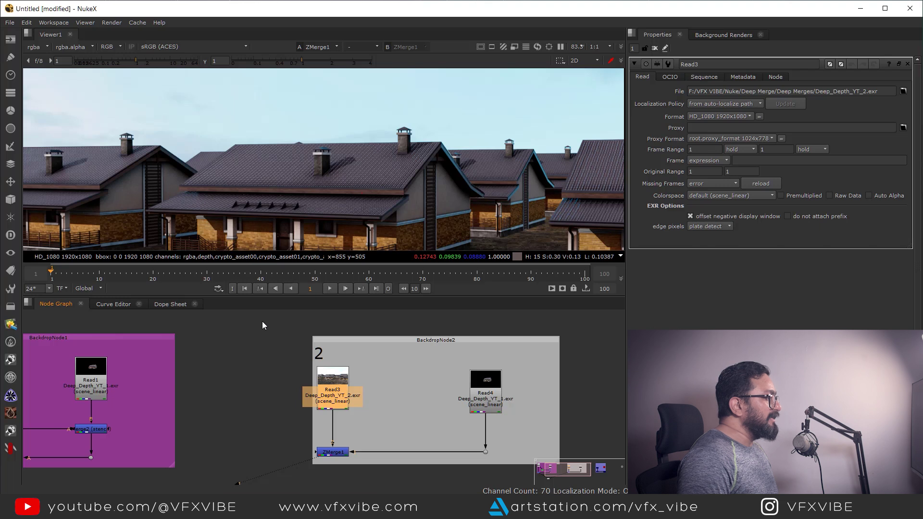
{"action": "left_click_drag", "start_coordinate": [247, 309], "coordinate": [531, 477]}
{"action": "left_click", "coordinate": [532, 477]}
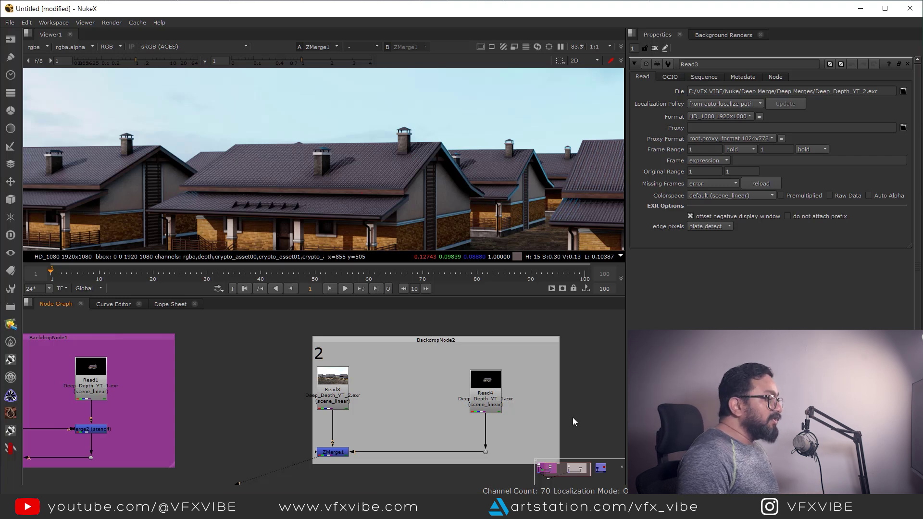
Delete the existing DeepMerge1 node from the third backdrop
{"action": "middle_click_drag", "start_coordinate": [502, 405], "coordinate": [176, 382]}
{"action": "scroll", "coordinate": [374, 418], "scroll_direction": "up", "scroll_amount": 8}
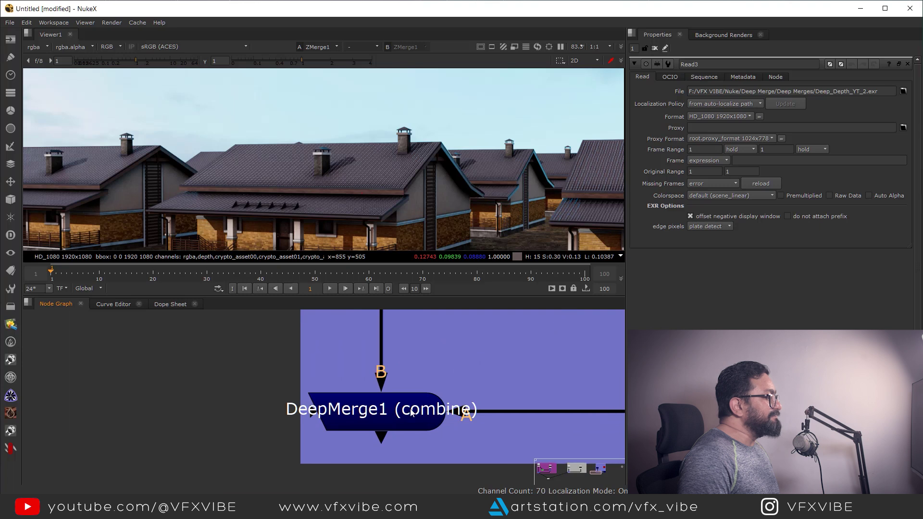
{"action": "middle_click_drag", "start_coordinate": [405, 408], "coordinate": [353, 413]}
{"action": "scroll", "coordinate": [353, 413], "scroll_direction": "down", "scroll_amount": 1}
{"action": "left_click_drag", "start_coordinate": [208, 375], "coordinate": [460, 477]}
{"action": "key", "text": "Delete"}
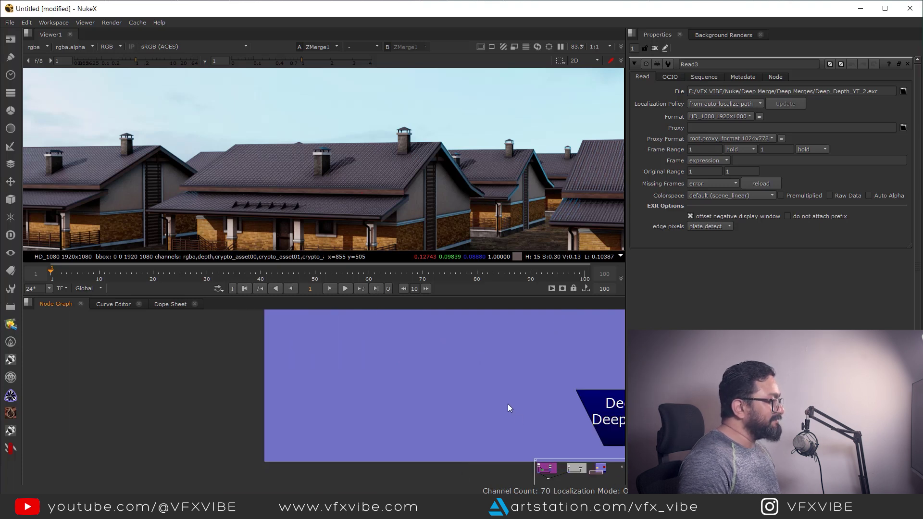
View the deep render DeepRead2 up close, followed by the full DeepRead1 image
{"action": "scroll", "coordinate": [501, 425], "scroll_direction": "down", "scroll_amount": 5}
{"action": "key", "text": "1"}
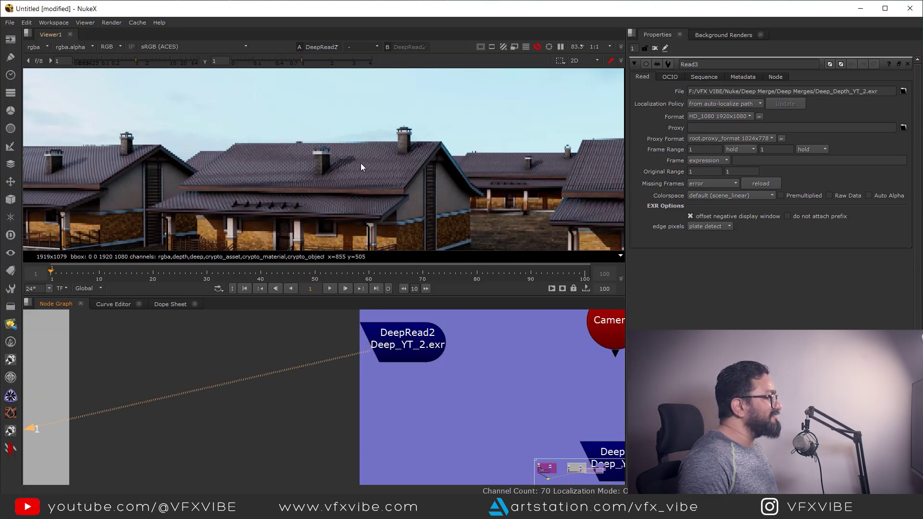
{"action": "scroll", "coordinate": [309, 159], "scroll_direction": "up", "scroll_amount": 8}
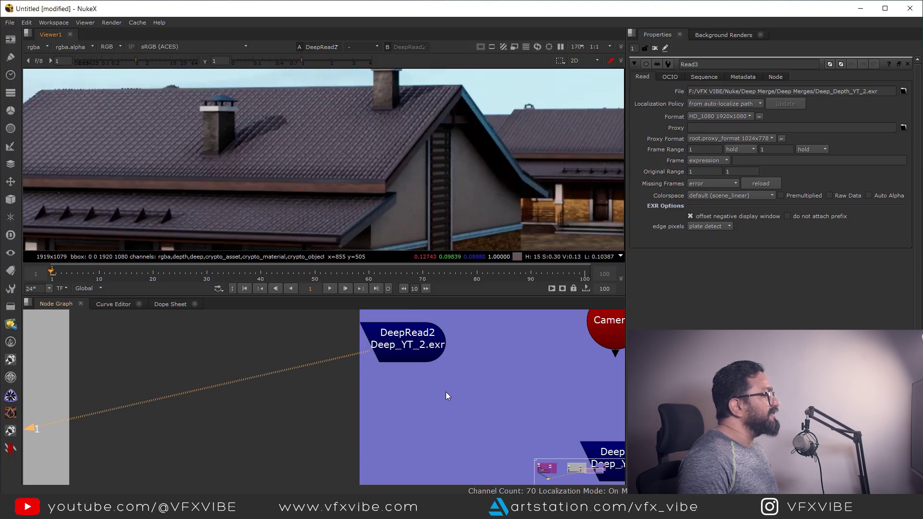
{"action": "middle_click_drag", "start_coordinate": [404, 355], "coordinate": [251, 306]}
{"action": "left_click", "coordinate": [479, 414]}
{"action": "key", "text": "1"}
{"action": "key", "text": "f"}
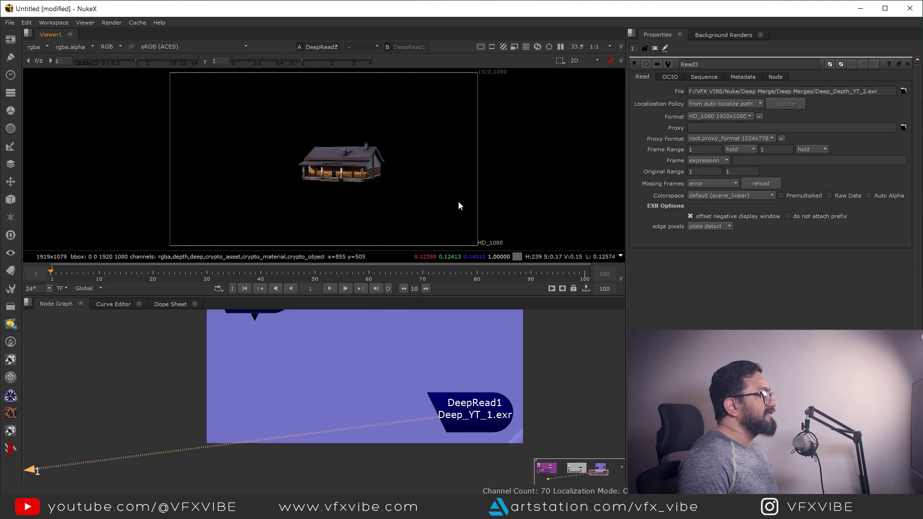
Display DeepRead2 again and check its roof edges and the whole image
{"action": "middle_click_drag", "start_coordinate": [322, 375], "coordinate": [378, 449]}
{"action": "left_click", "coordinate": [306, 371]}
{"action": "key", "text": "1"}
{"action": "scroll", "coordinate": [343, 167], "scroll_direction": "up", "scroll_amount": 10}
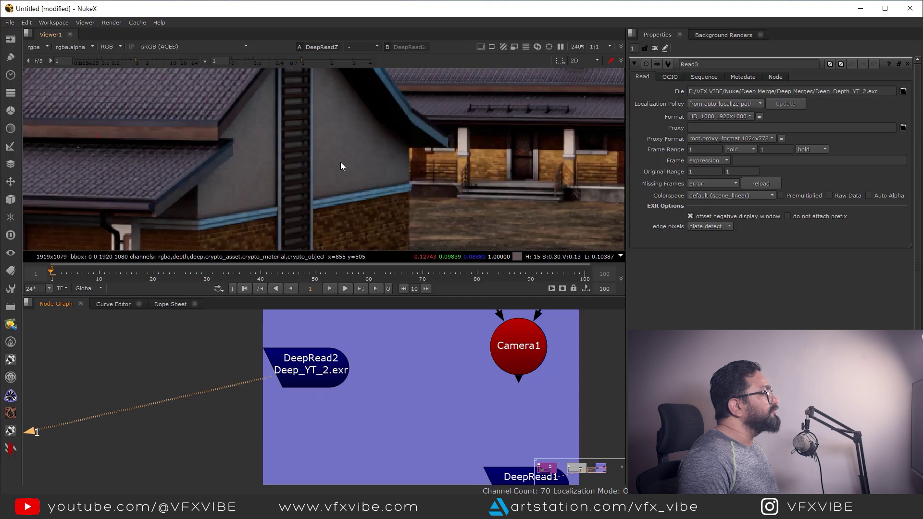
{"action": "key", "text": "f"}
Add a new DeepMerge node in the third backdrop, between DeepRead2 and DeepRead1
{"action": "scroll", "coordinate": [368, 391], "scroll_direction": "down", "scroll_amount": 5}
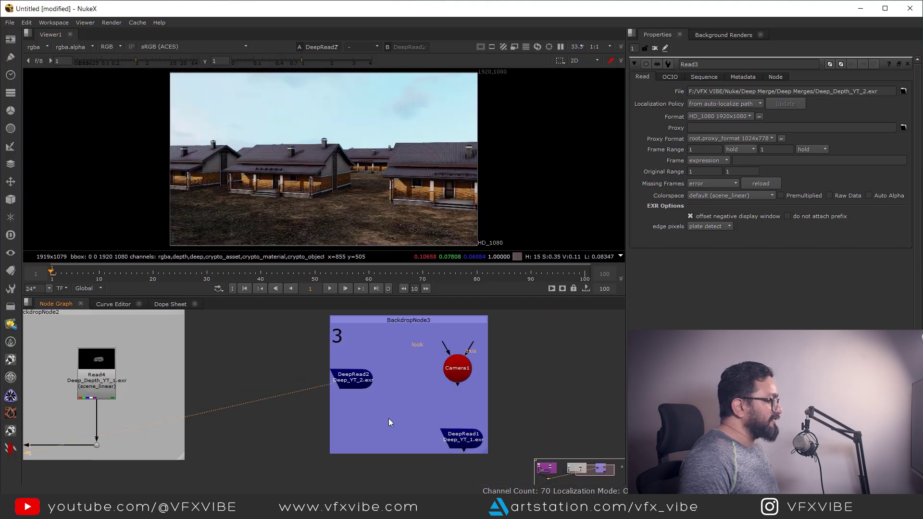
{"action": "key", "text": "Tab"}
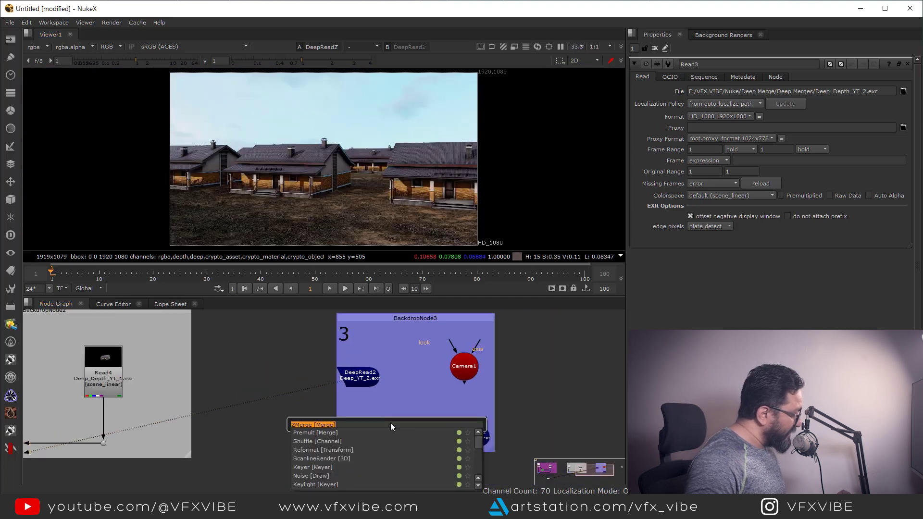
{"action": "type", "text": "deepm"}
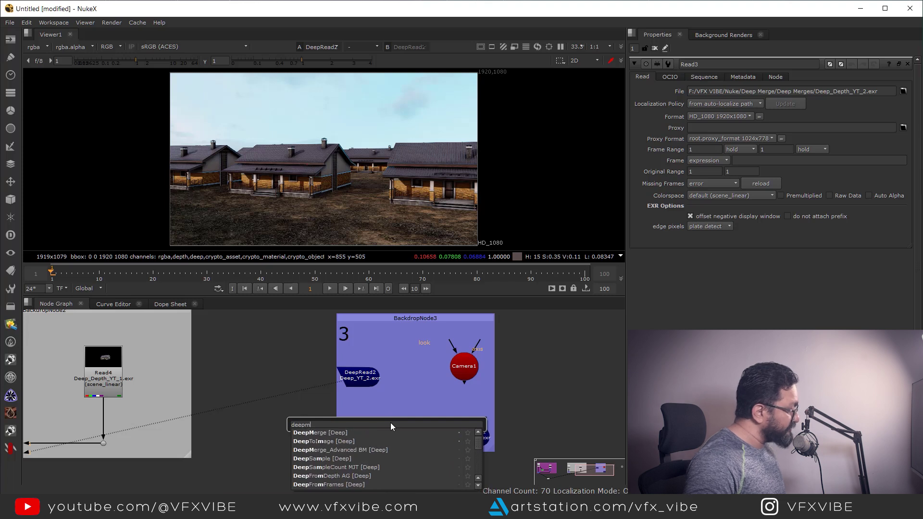
{"action": "key", "text": "Return"}
{"action": "scroll", "coordinate": [384, 427], "scroll_direction": "up", "scroll_amount": 3}
{"action": "left_click_drag", "start_coordinate": [401, 422], "coordinate": [395, 437]}
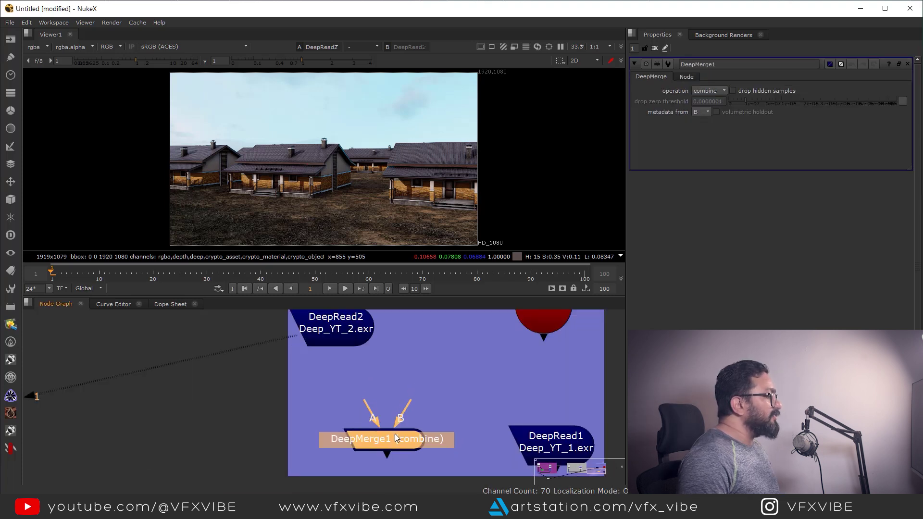
{"action": "left_click", "coordinate": [429, 367]}
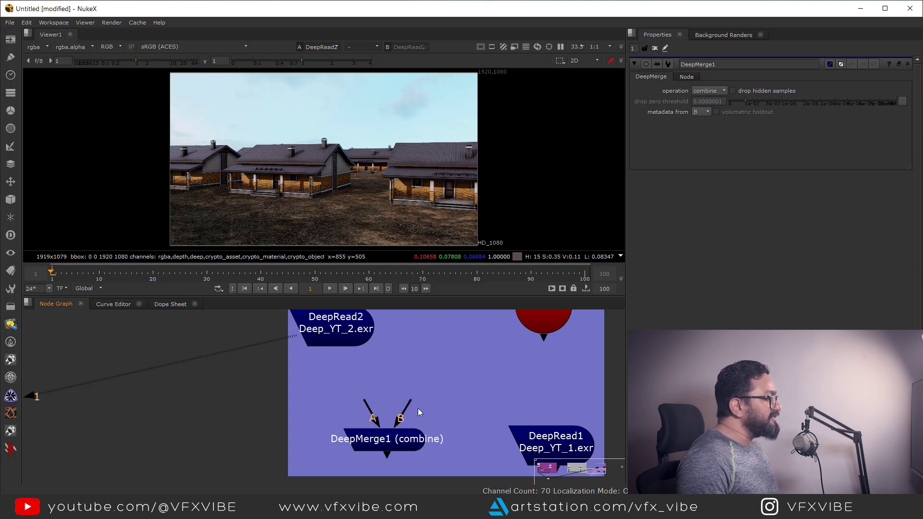
Connect DeepMerge1's B input to DeepRead2 and its A input to DeepRead1, and align it under DeepRead2
{"action": "scroll", "coordinate": [417, 407], "scroll_direction": "down", "scroll_amount": 2}
{"action": "left_click_drag", "start_coordinate": [412, 403], "coordinate": [358, 359]}
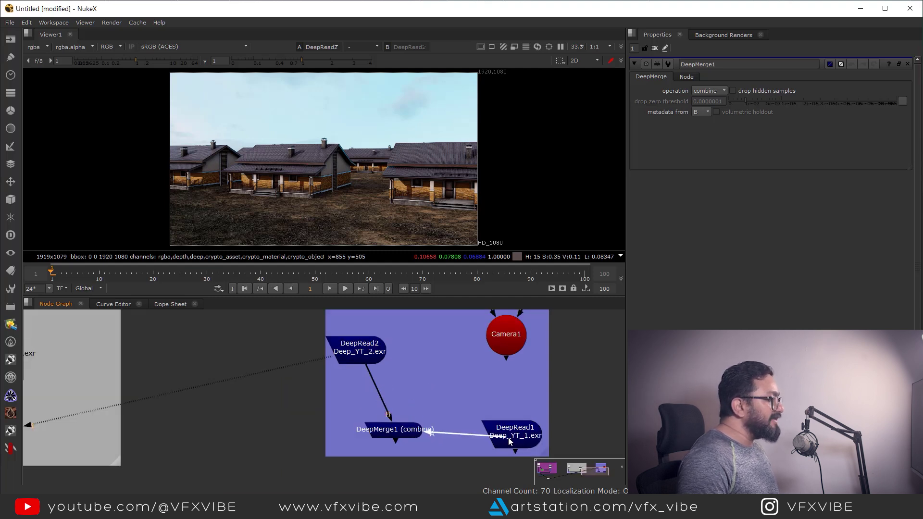
{"action": "left_click_drag", "start_coordinate": [402, 432], "coordinate": [366, 435]}
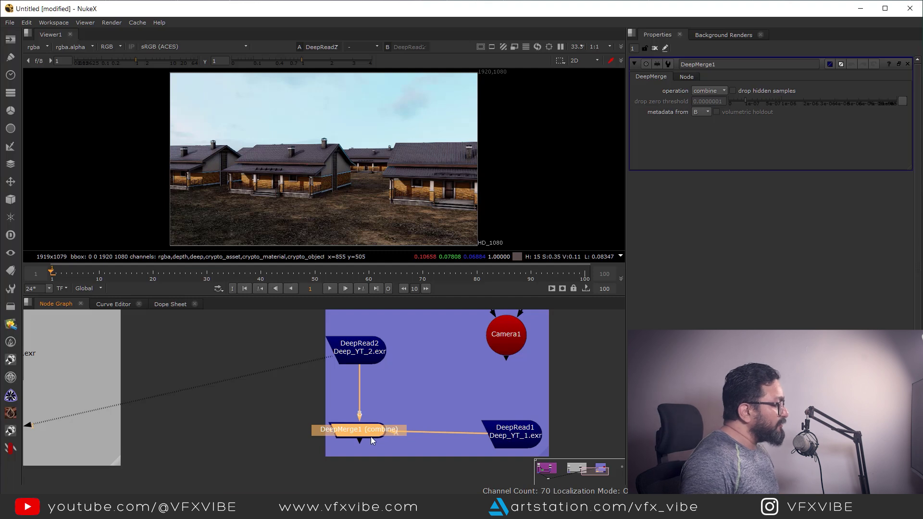
Display DeepMerge1 and examine the pixels along the central cottage's wall and roof edge
{"action": "key", "text": "1"}
{"action": "scroll", "coordinate": [347, 163], "scroll_direction": "up", "scroll_amount": 4}
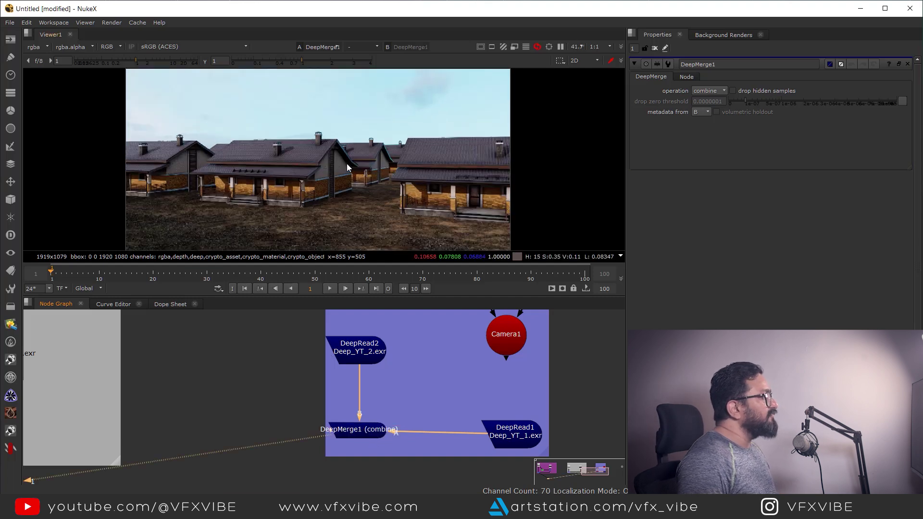
{"action": "scroll", "coordinate": [379, 172], "scroll_direction": "up", "scroll_amount": 3}
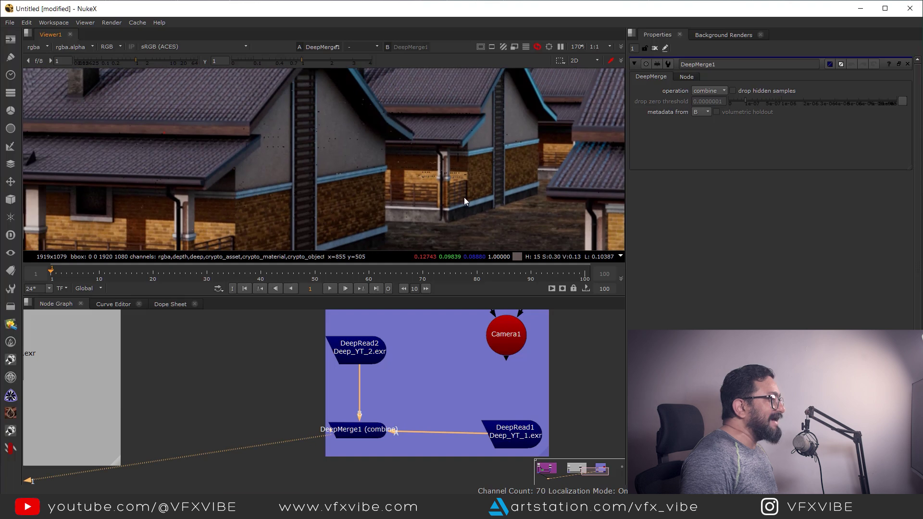
{"action": "scroll", "coordinate": [455, 167], "scroll_direction": "up", "scroll_amount": 5}
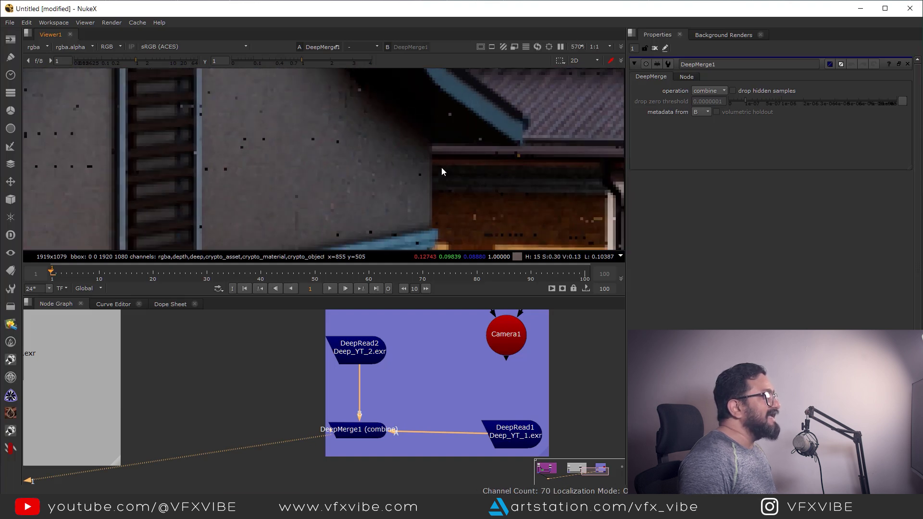
{"action": "scroll", "coordinate": [508, 178], "scroll_direction": "down", "scroll_amount": 4}
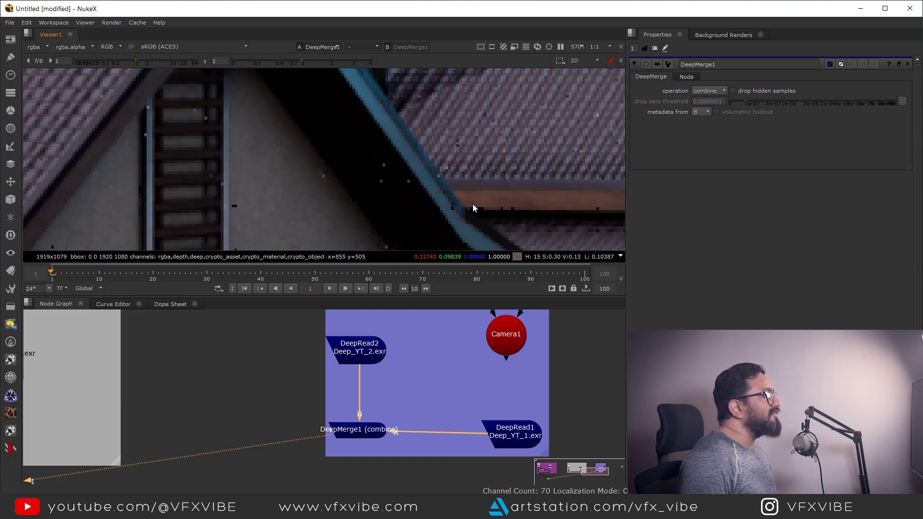
Display ZMerge1 at the same roof edge to compare it with the deep merge
{"action": "middle_click_drag", "start_coordinate": [72, 386], "coordinate": [274, 386]}
{"action": "left_click", "coordinate": [275, 387]}
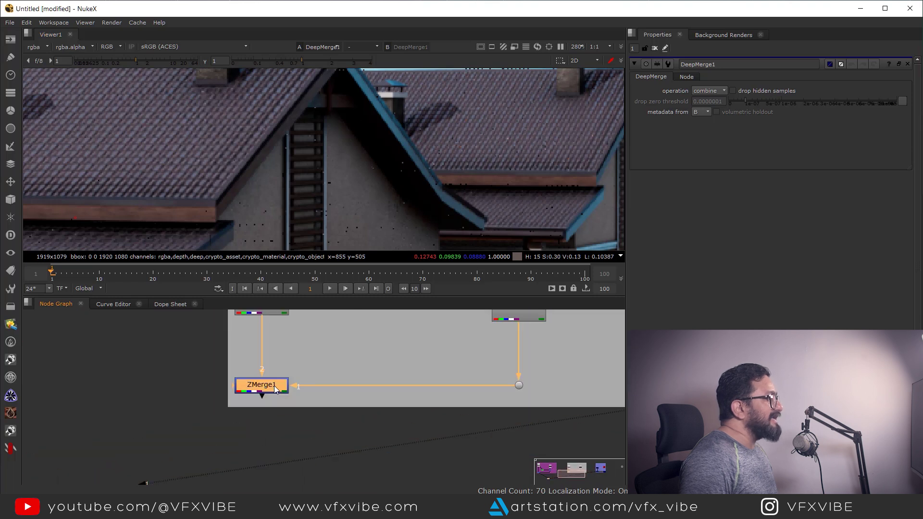
{"action": "key", "text": "1"}
{"action": "mouse_move", "coordinate": [459, 209]}
{"action": "middle_mouse_down"}
{"action": "mouse_move", "coordinate": [459, 145]}
{"action": "mouse_move", "coordinate": [464, 205]}
{"action": "mouse_move", "coordinate": [474, 211]}
{"action": "middle_mouse_up"}
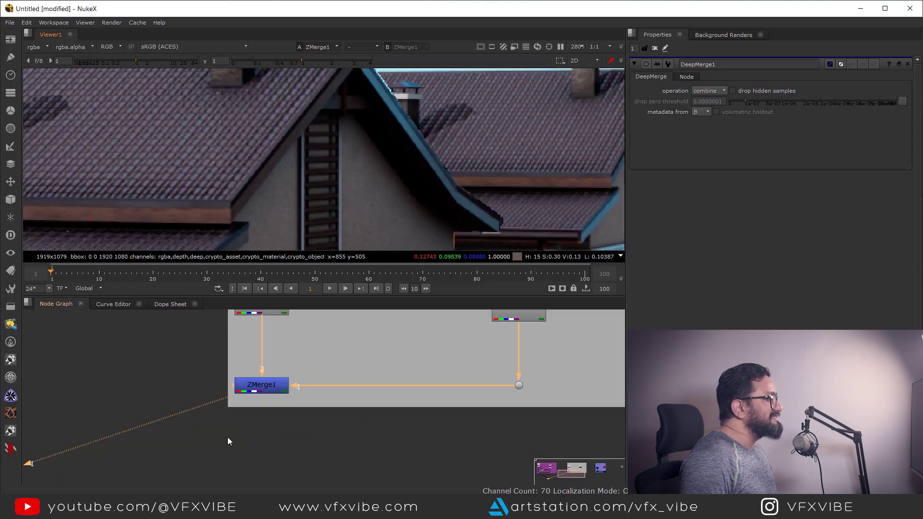
Display the Cryptomatte-based Merge1 result and inspect the same roof edge and the cottage behind it
{"action": "scroll", "coordinate": [145, 406], "scroll_direction": "down", "scroll_amount": 4}
{"action": "middle_click_drag", "start_coordinate": [145, 406], "coordinate": [448, 397]}
{"action": "scroll", "coordinate": [244, 412], "scroll_direction": "up", "scroll_amount": 3}
{"action": "left_click", "coordinate": [155, 379]}
{"action": "key", "text": "1"}
{"action": "left_click", "coordinate": [216, 366]}
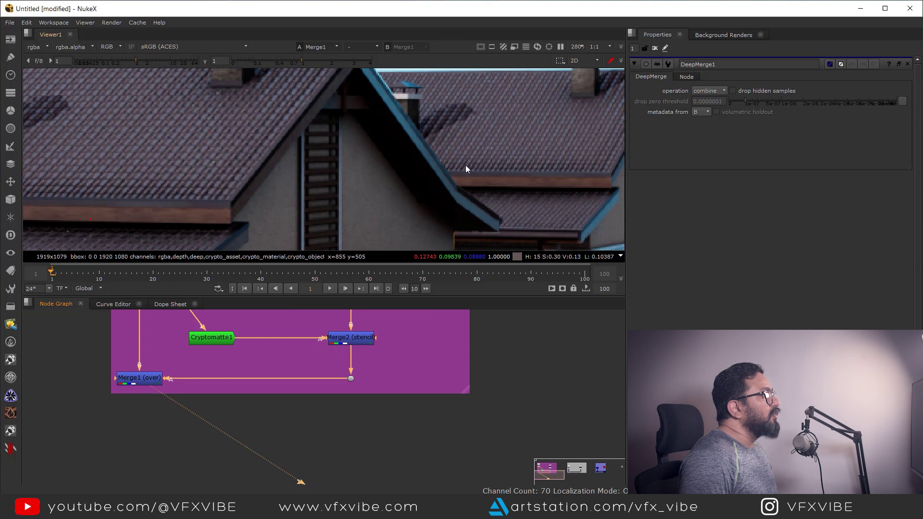
{"action": "middle_click_drag", "start_coordinate": [466, 168], "coordinate": [330, 120]}
{"action": "scroll", "coordinate": [332, 154], "scroll_direction": "down", "scroll_amount": 1}
{"action": "scroll", "coordinate": [490, 381], "scroll_direction": "down", "scroll_amount": 5}
Display DeepMerge1 again with the whole image fitted in the viewer
{"action": "middle_click_drag", "start_coordinate": [539, 397], "coordinate": [234, 398]}
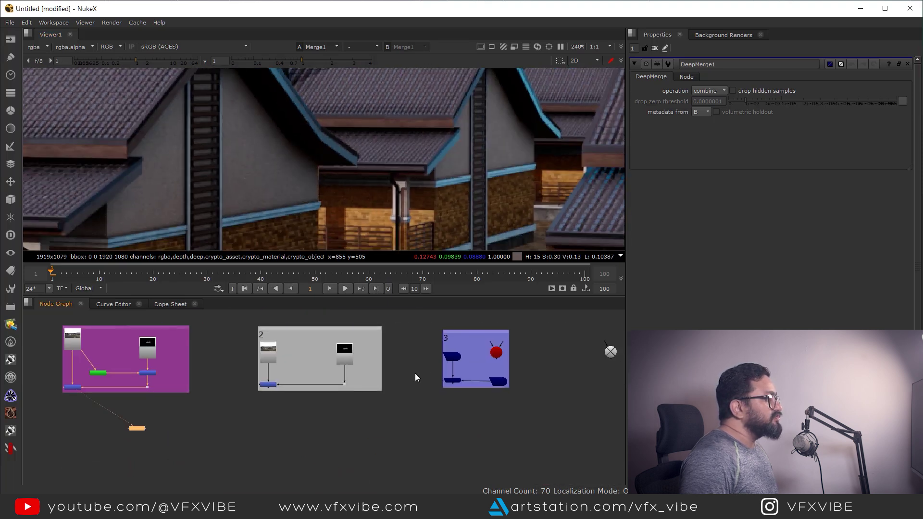
{"action": "scroll", "coordinate": [447, 379], "scroll_direction": "up", "scroll_amount": 7}
{"action": "left_click", "coordinate": [488, 384]}
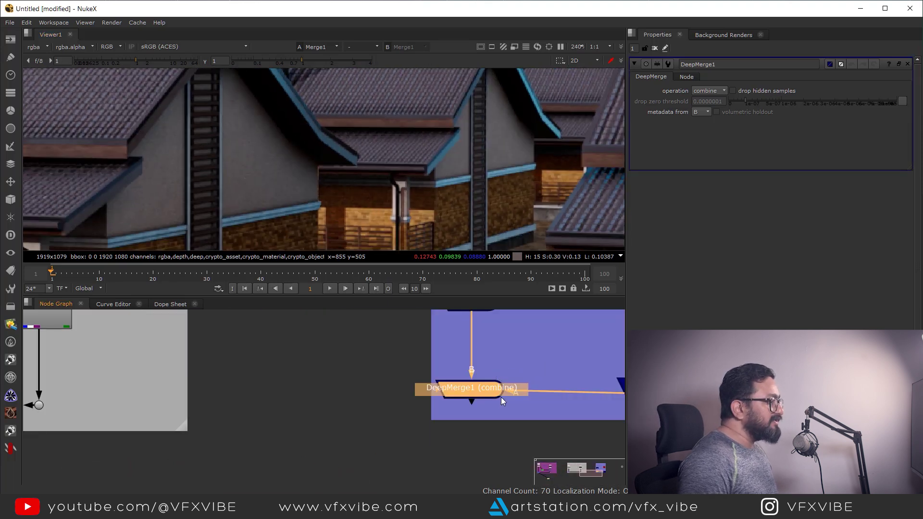
{"action": "key", "text": "1"}
{"action": "key", "text": "f"}
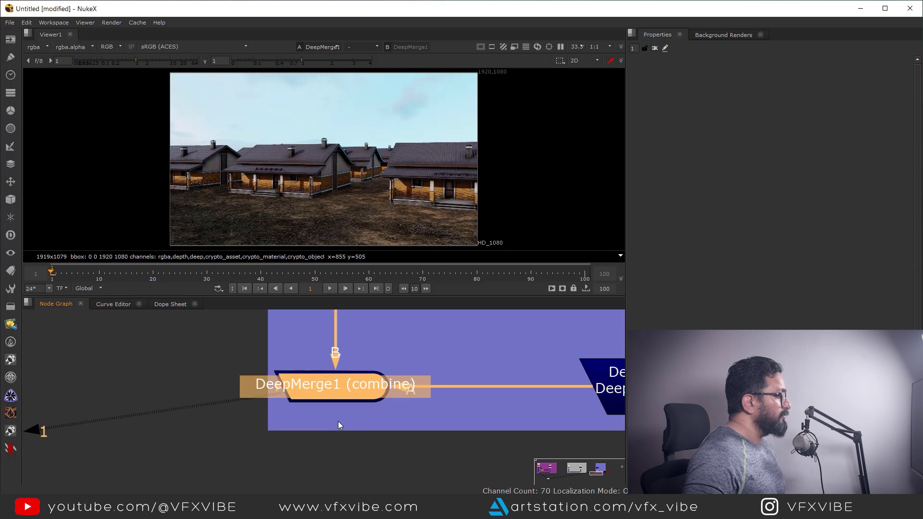
Add a DeepToPoints node below DeepMerge1 and connect its deep input to it
{"action": "scroll", "coordinate": [354, 435], "scroll_direction": "down", "scroll_amount": 2}
{"action": "left_click", "coordinate": [363, 447]}
{"action": "key", "text": "Tab"}
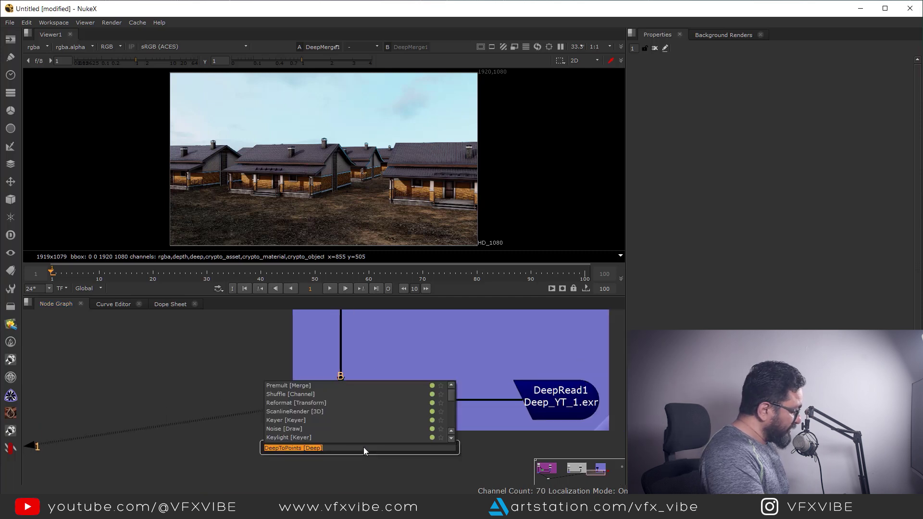
{"action": "type", "text": "deep"}
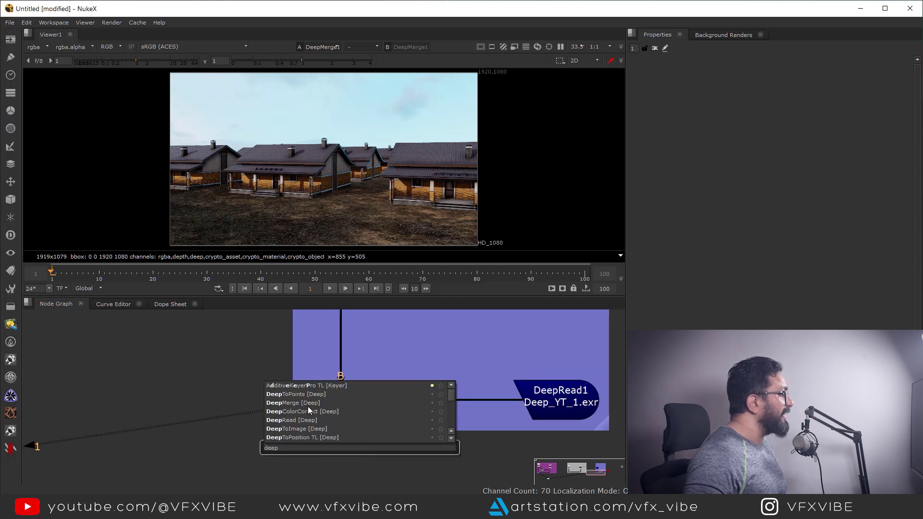
{"action": "left_click", "coordinate": [311, 395]}
{"action": "left_click_drag", "start_coordinate": [355, 442], "coordinate": [343, 403]}
Connect DeepToPoints1's camera input to Camera1 and place the camera beside it, outside the backdrop
{"action": "scroll", "coordinate": [358, 440], "scroll_direction": "down", "scroll_amount": 3}
{"action": "left_click_drag", "start_coordinate": [353, 464], "coordinate": [522, 415]}
{"action": "left_click_drag", "start_coordinate": [522, 415], "coordinate": [536, 475]}
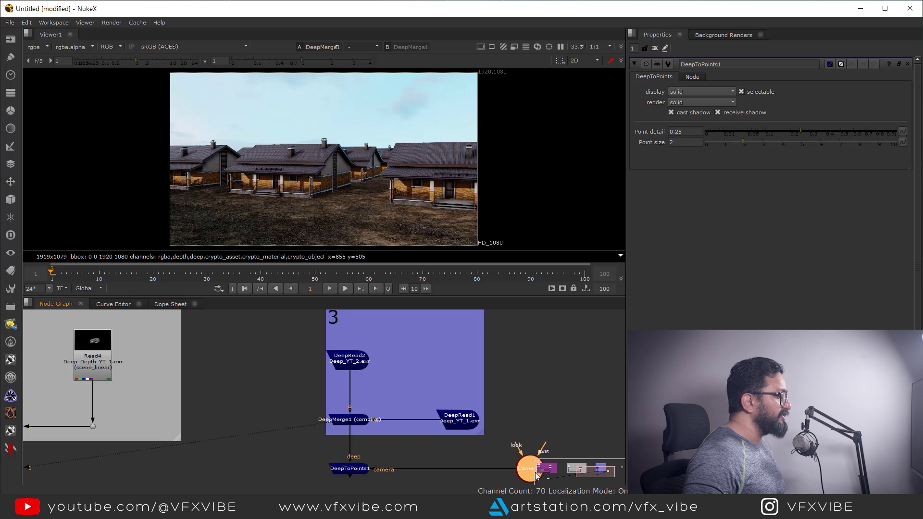
Display DeepToPoints1 in the 3D view and inspect the point cloud of the merged cottages
{"action": "middle_click_drag", "start_coordinate": [397, 449], "coordinate": [420, 426]}
{"action": "left_click", "coordinate": [371, 444]}
{"action": "key", "text": "1"}
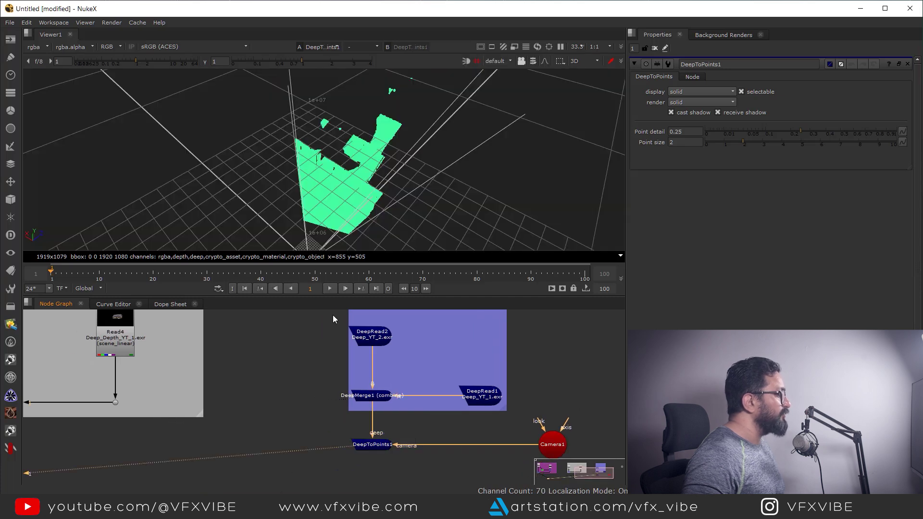
{"action": "left_click", "coordinate": [396, 222]}
{"action": "mouse_move", "coordinate": [396, 222]}
{"action": "left_mouse_down", "text": "ctrl"}
{"action": "mouse_move", "coordinate": [385, 228]}
{"action": "mouse_move", "coordinate": [409, 149]}
{"action": "mouse_move", "coordinate": [374, 180]}
{"action": "mouse_move", "coordinate": [402, 206]}
{"action": "mouse_move", "coordinate": [421, 169]}
{"action": "mouse_move", "coordinate": [345, 222]}
{"action": "mouse_move", "coordinate": [417, 197]}
{"action": "mouse_move", "coordinate": [405, 180]}
{"action": "mouse_move", "coordinate": [402, 207]}
{"action": "left_mouse_up", "text": "ctrl"}
{"action": "scroll", "coordinate": [372, 182], "scroll_direction": "up", "scroll_amount": 4}
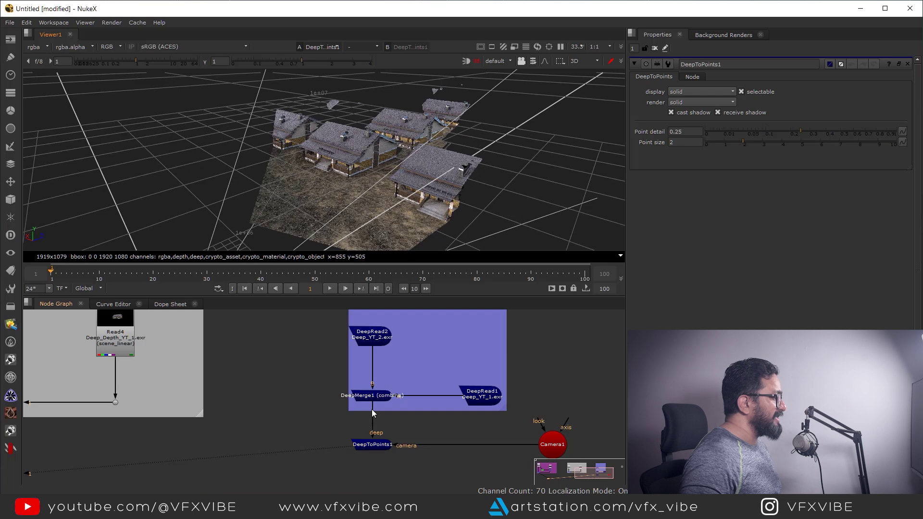
Switch DeepToPoints1's deep input to DeepRead2 and back to DeepMerge1, comparing the point clouds from several angles
{"action": "left_click_drag", "start_coordinate": [373, 414], "coordinate": [374, 336]}
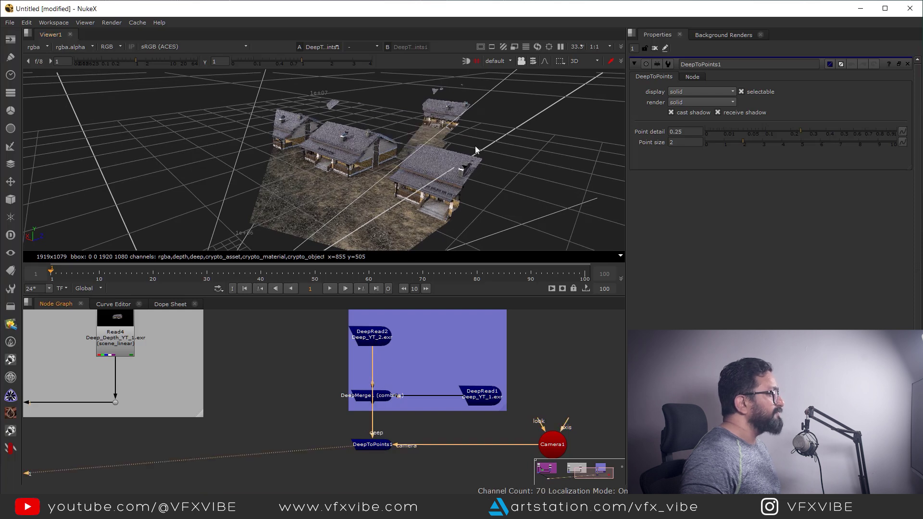
{"action": "left_click_drag", "start_coordinate": [475, 146], "coordinate": [399, 208], "text": "ctrl"}
{"action": "left_click", "coordinate": [397, 379]}
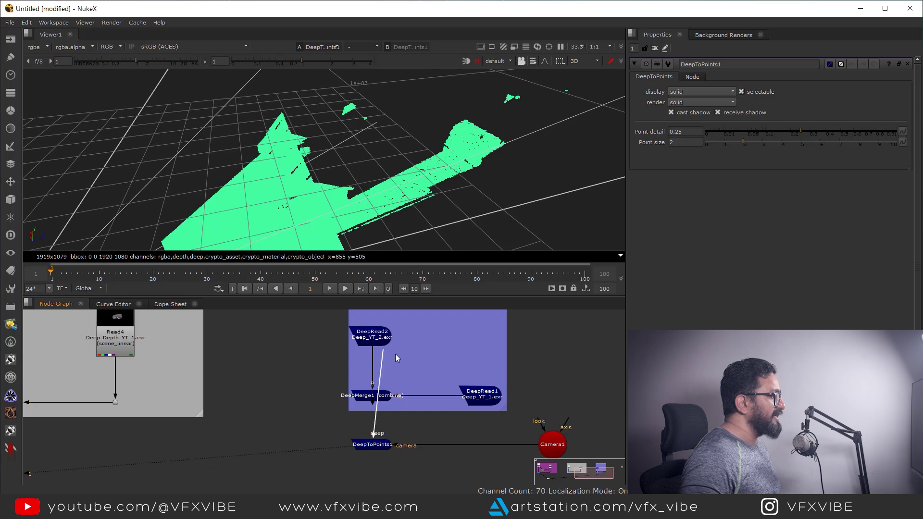
{"action": "left_click", "coordinate": [490, 224]}
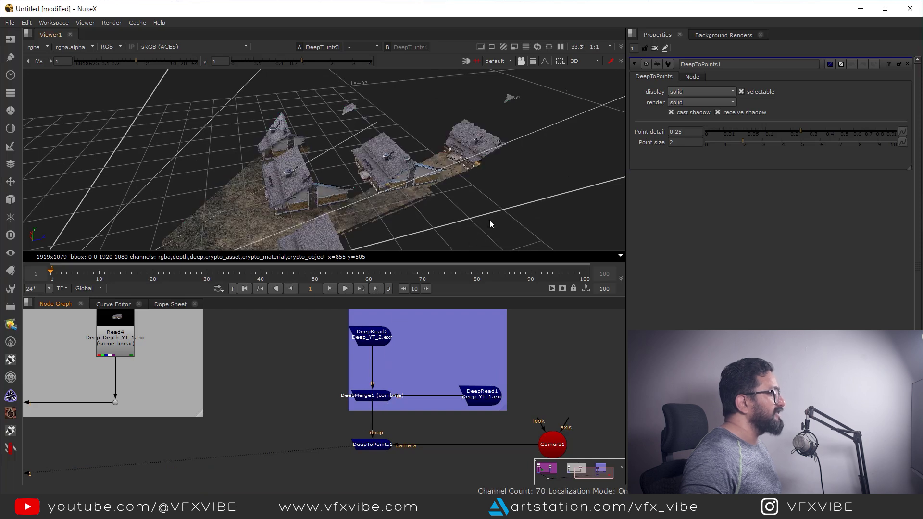
{"action": "left_click_drag", "start_coordinate": [444, 243], "coordinate": [399, 107], "text": "ctrl"}
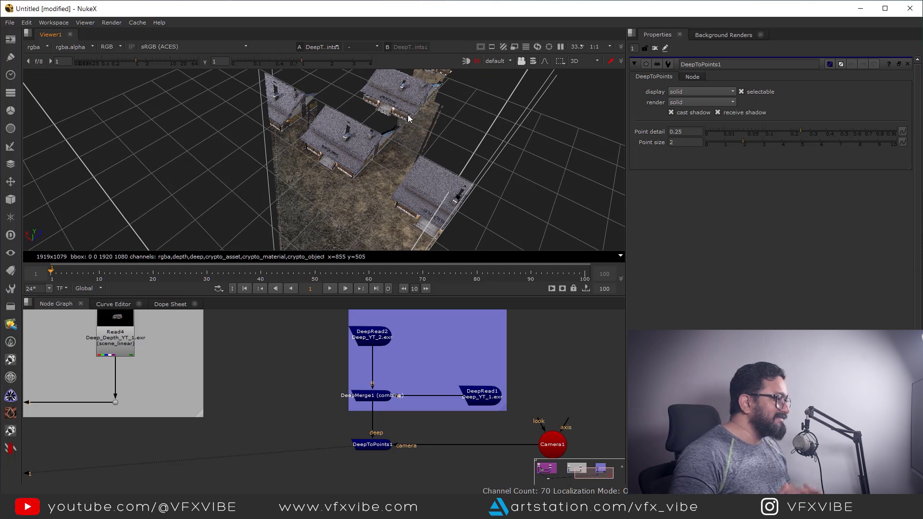